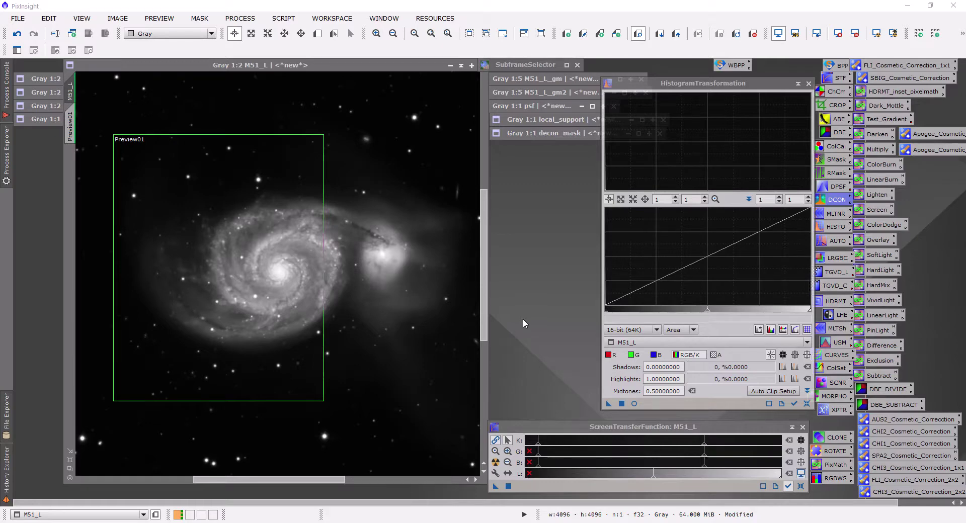
Auto-stretch M51_L, fine-tune shadows and midtones, and transfer the stretch to HistogramTransformation (shadows 0.00015319, midtones 0.00799785).
{"action": "left_click", "coordinate": [495, 463]}
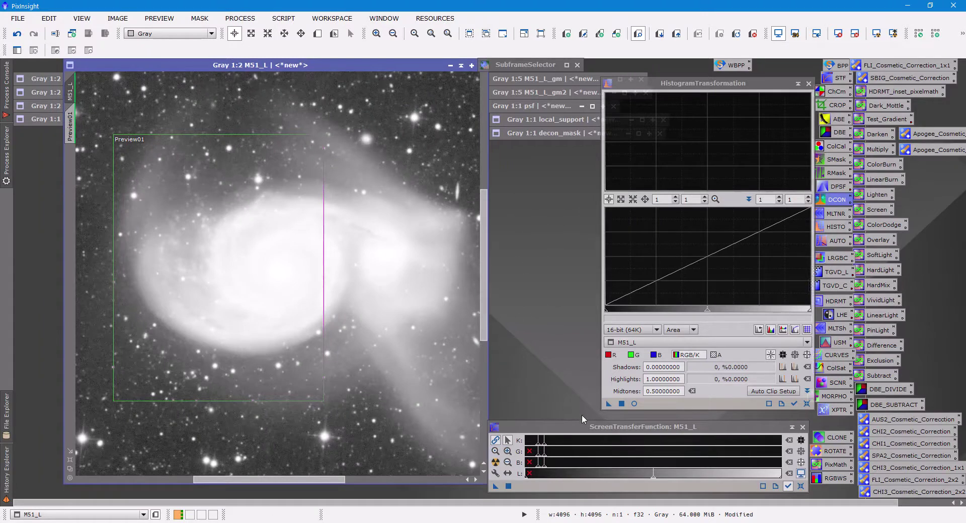
{"action": "left_click_drag", "start_coordinate": [544, 446], "coordinate": [753, 457]}
{"action": "scroll", "coordinate": [281, 292], "scroll_direction": "up", "scroll_amount": 1}
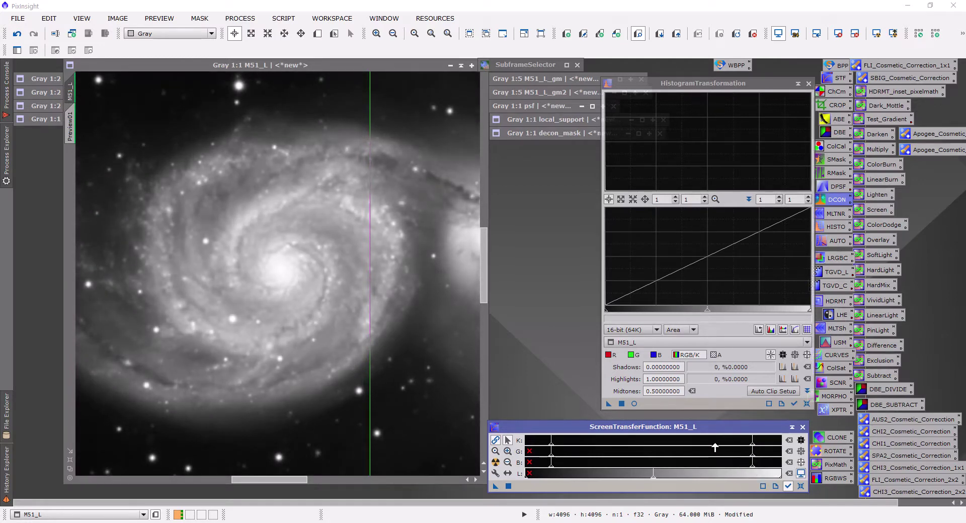
{"action": "scroll", "coordinate": [715, 448], "scroll_direction": "down", "scroll_amount": 1}
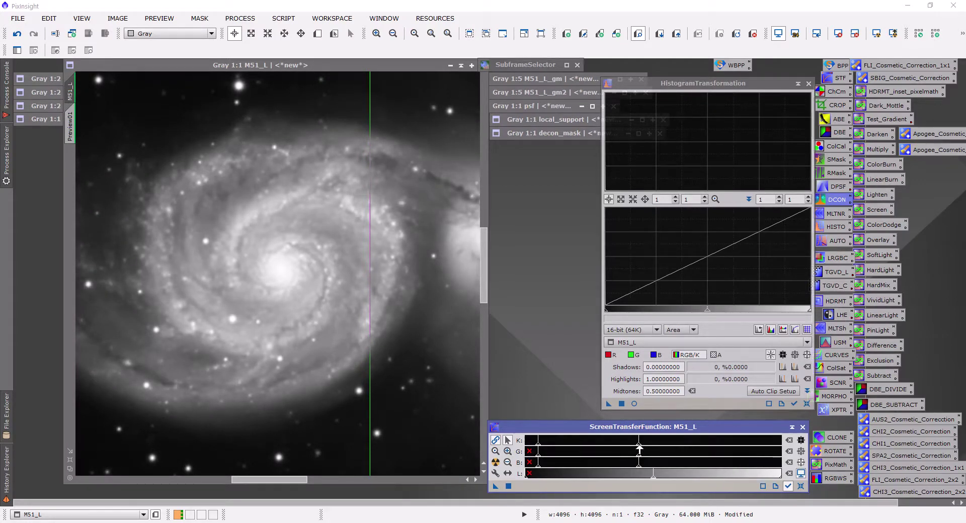
{"action": "left_click_drag", "start_coordinate": [639, 447], "coordinate": [669, 456]}
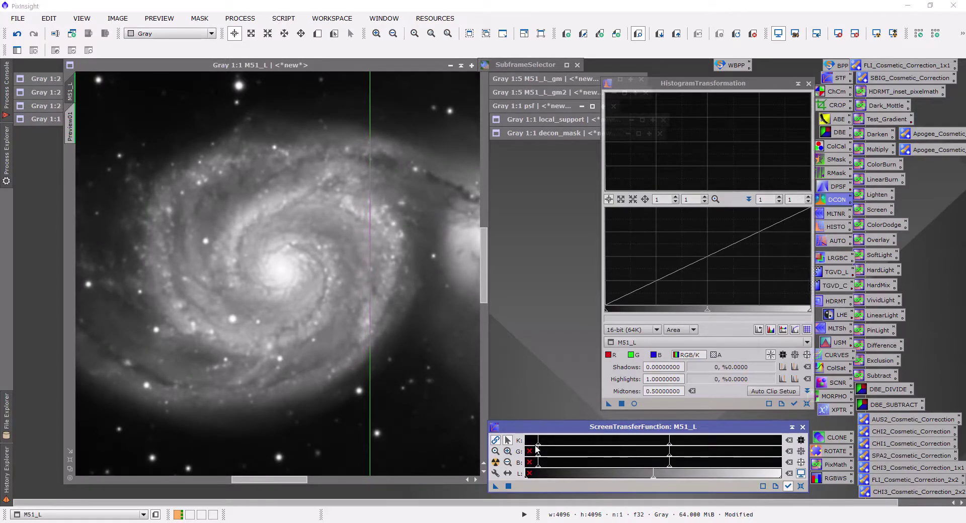
{"action": "left_click_drag", "start_coordinate": [537, 449], "coordinate": [510, 452]}
{"action": "left_click_drag", "start_coordinate": [495, 487], "coordinate": [657, 405]}
Apply the screen stretch permanently to M51_L, then reset STF and HistogramTransformation to defaults.
{"action": "left_click", "coordinate": [795, 404]}
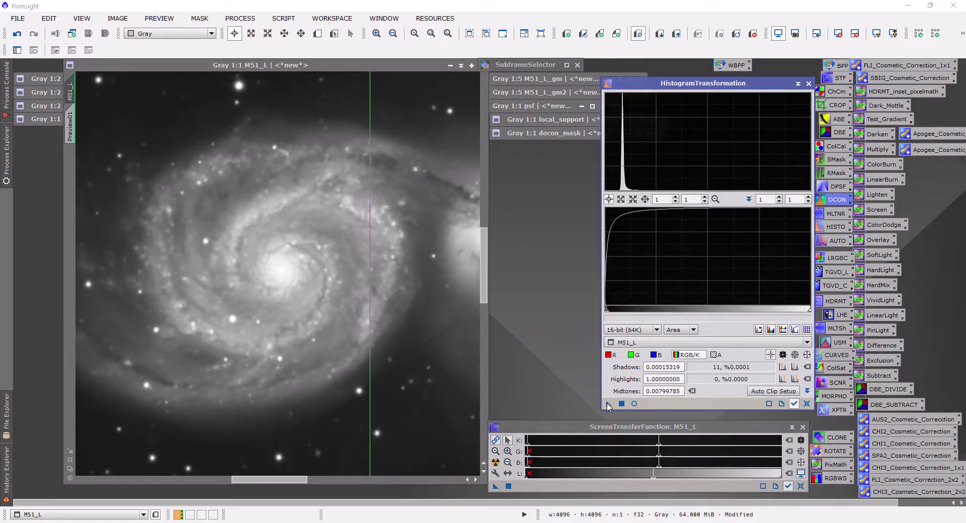
{"action": "left_click_drag", "start_coordinate": [607, 407], "coordinate": [441, 379]}
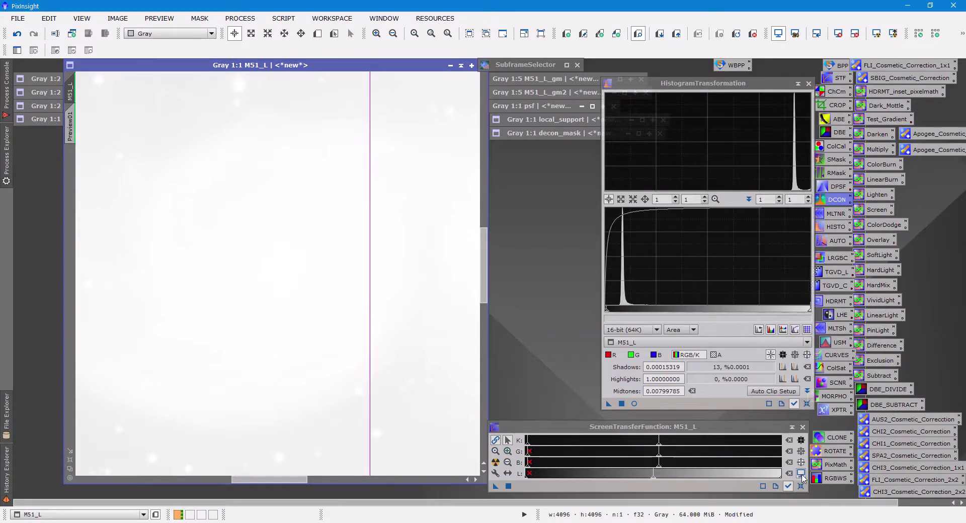
{"action": "left_click", "coordinate": [800, 475]}
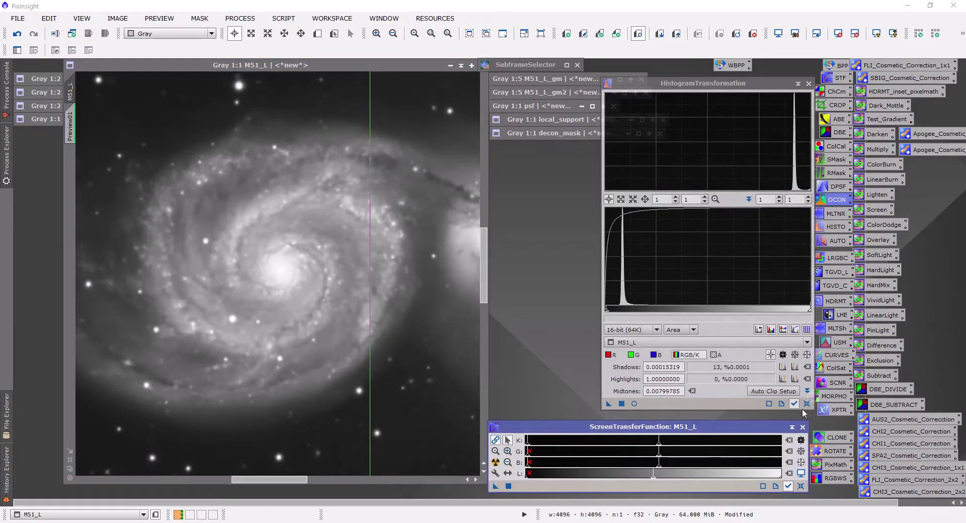
{"action": "left_click", "coordinate": [807, 404]}
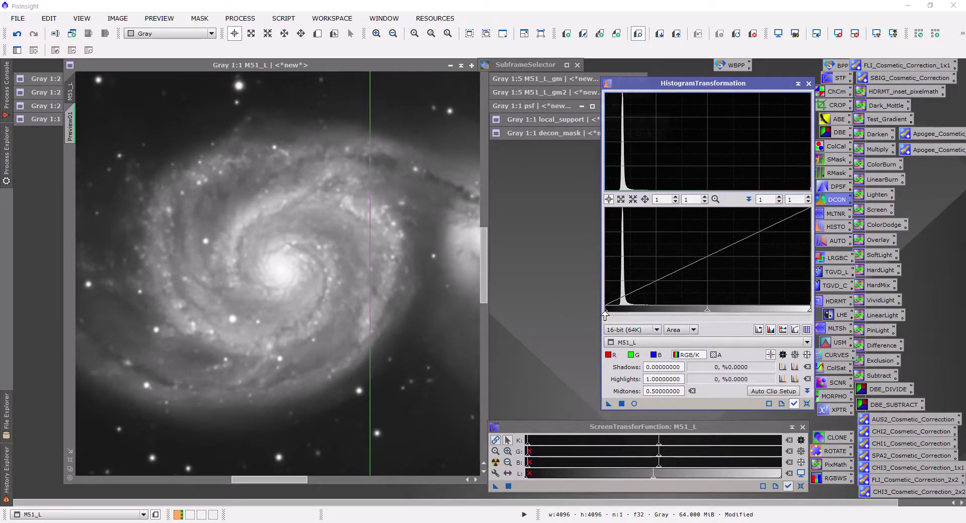
Clip M51_L's shadows at 0.04645477, then reset HistogramTransformation to defaults.
{"action": "left_click_drag", "start_coordinate": [605, 312], "coordinate": [614, 315]}
{"action": "left_click_drag", "start_coordinate": [607, 407], "coordinate": [451, 388]}
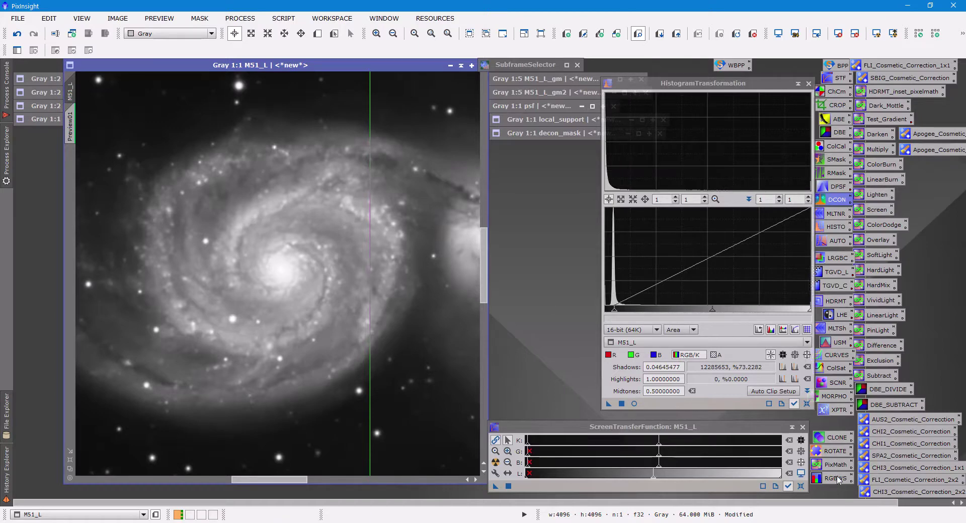
{"action": "left_click", "coordinate": [807, 404]}
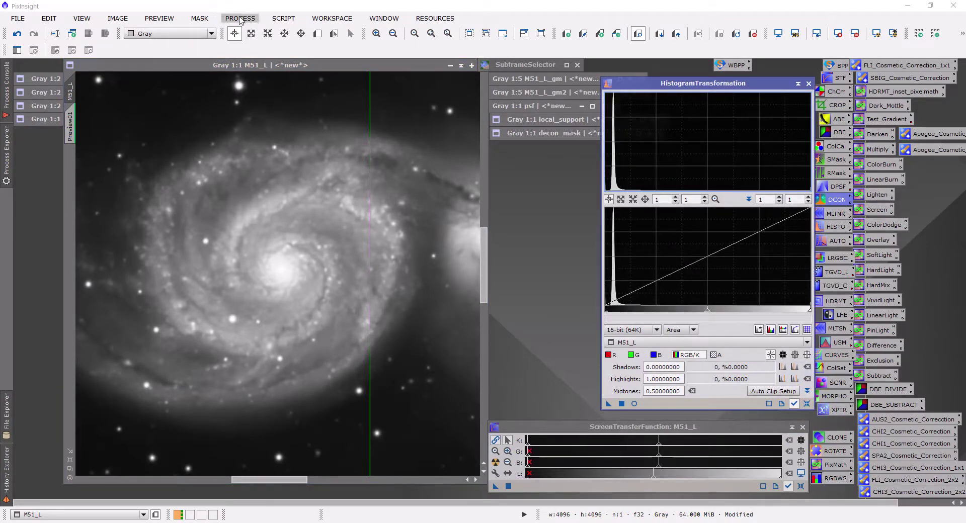
Launch the GAME script from Utilities and replace its default ellipse with a new one.
{"action": "left_click", "coordinate": [275, 20]}
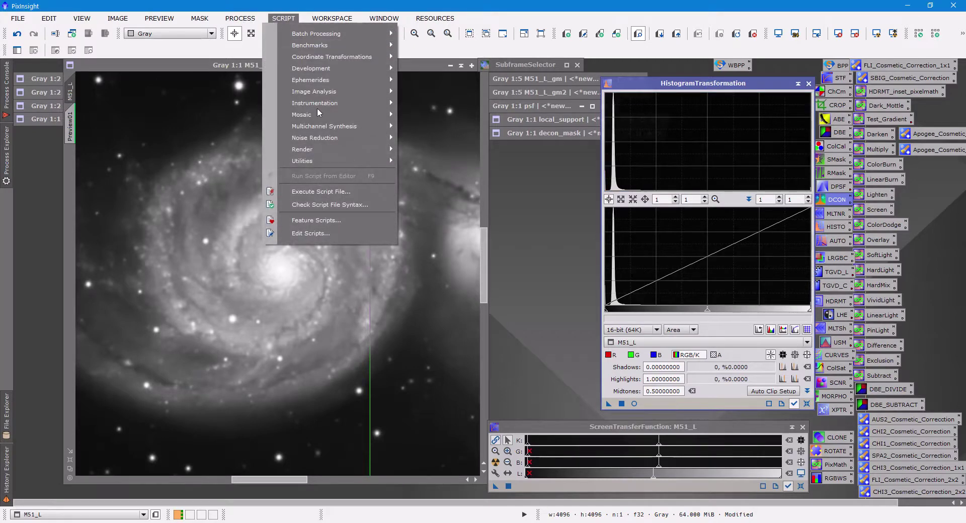
{"action": "mouse_move", "coordinate": [390, 159]}
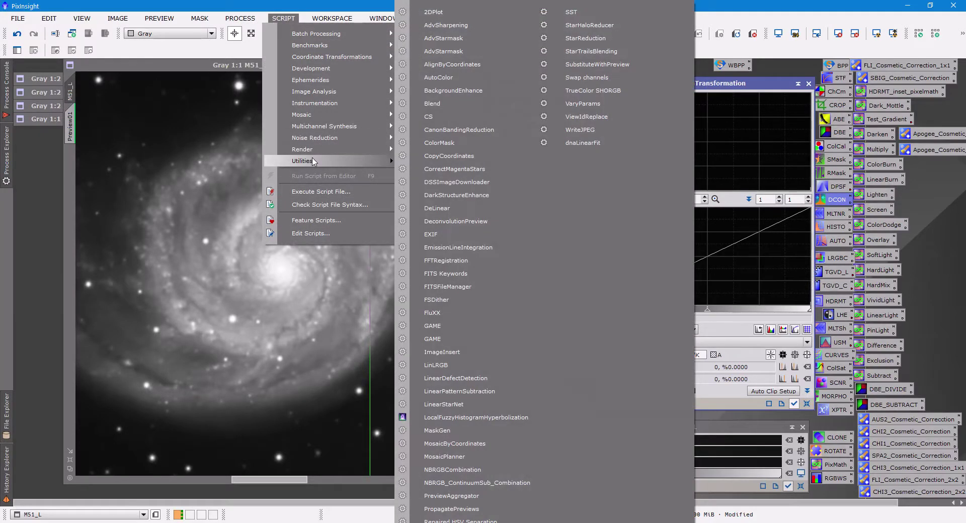
{"action": "left_click", "coordinate": [438, 325]}
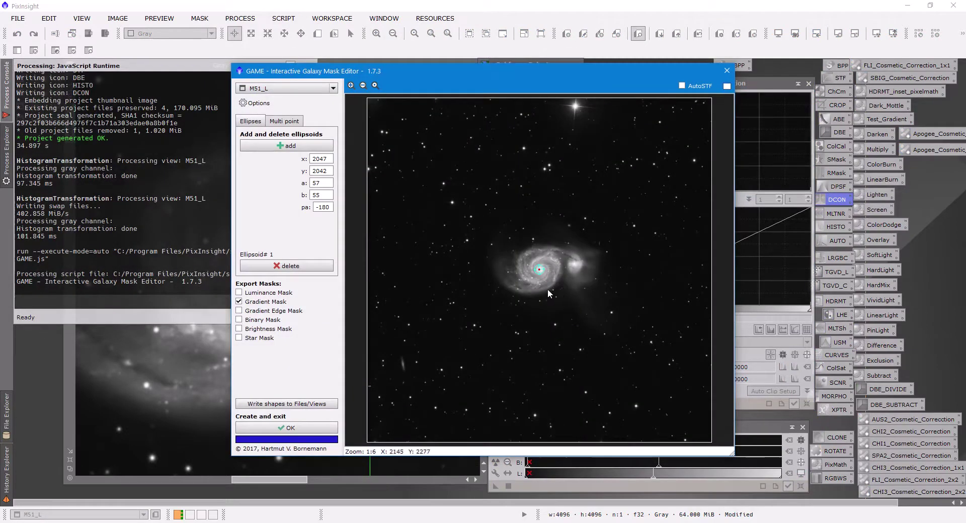
{"action": "scroll", "coordinate": [547, 289], "scroll_direction": "up", "scroll_amount": 3}
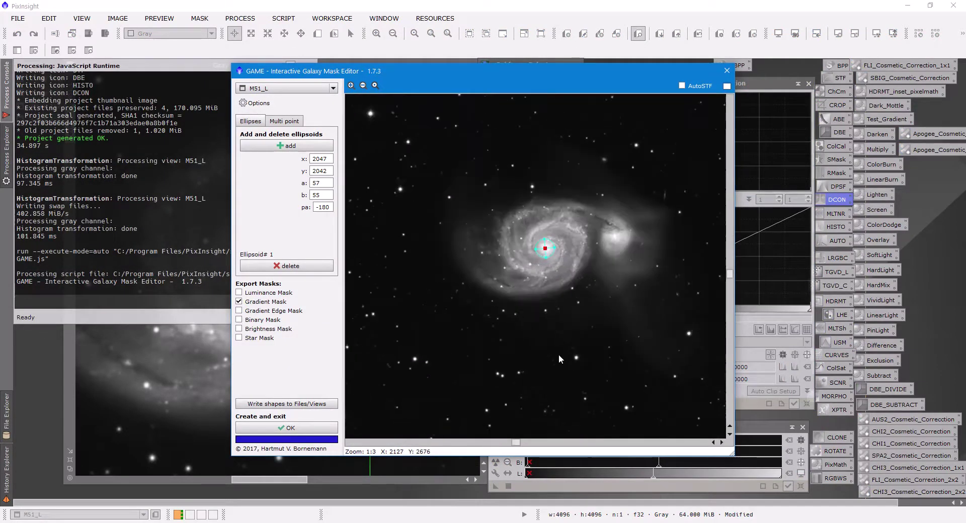
{"action": "scroll", "coordinate": [587, 216], "scroll_direction": "up", "scroll_amount": 1}
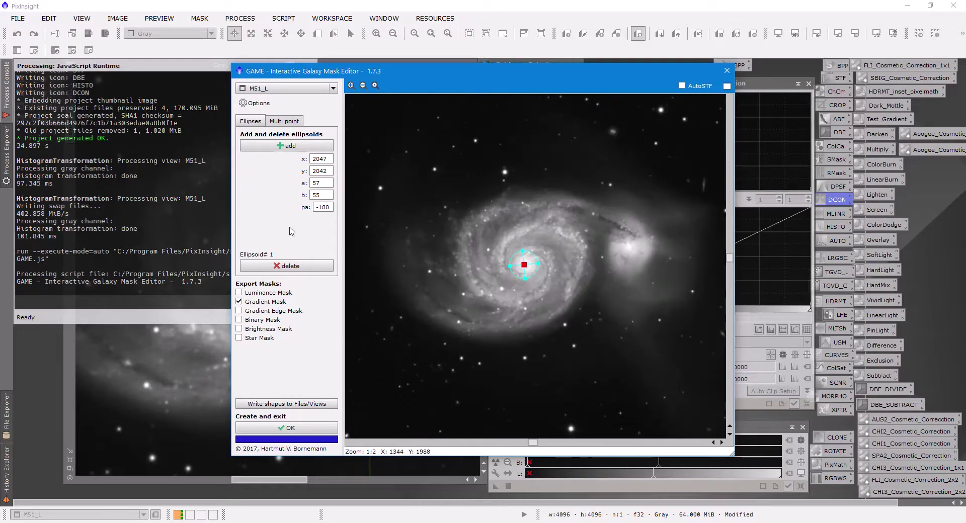
{"action": "left_click", "coordinate": [286, 266]}
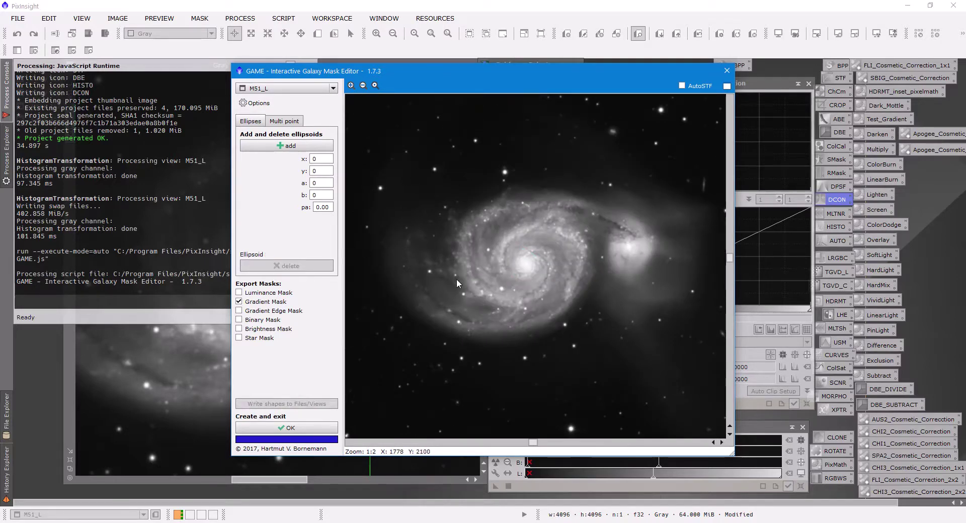
{"action": "left_click", "coordinate": [287, 145]}
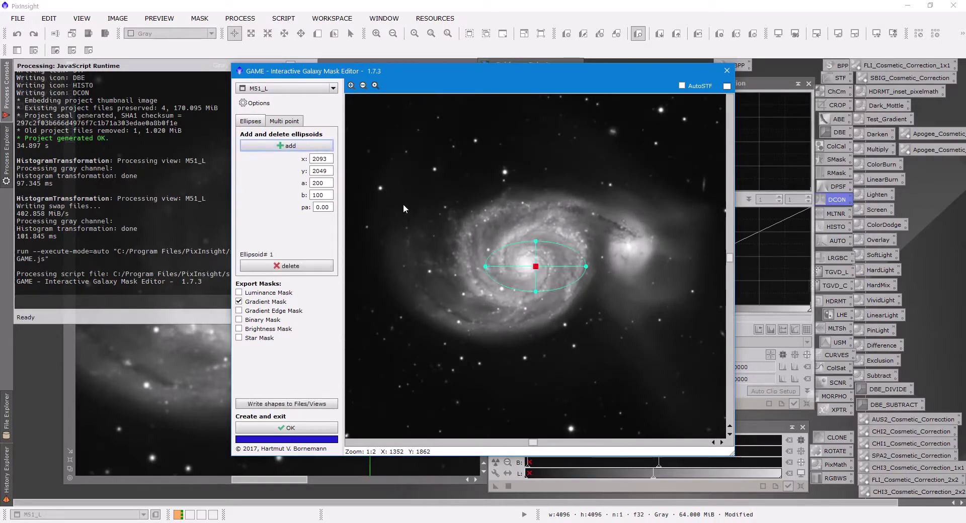
Fit the ellipse around M51's main spiral, centred on the galaxy core.
{"action": "left_click_drag", "start_coordinate": [542, 272], "coordinate": [530, 190]}
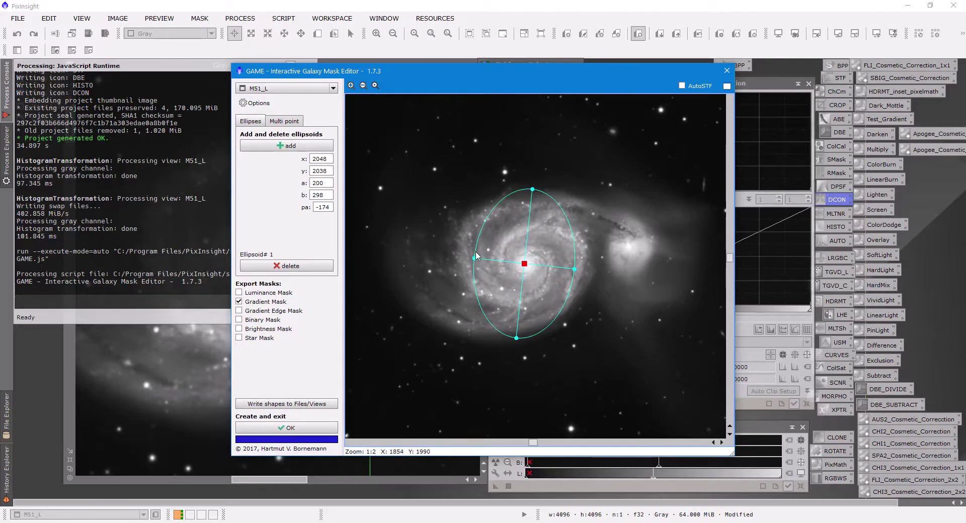
{"action": "left_click_drag", "start_coordinate": [475, 260], "coordinate": [446, 261]}
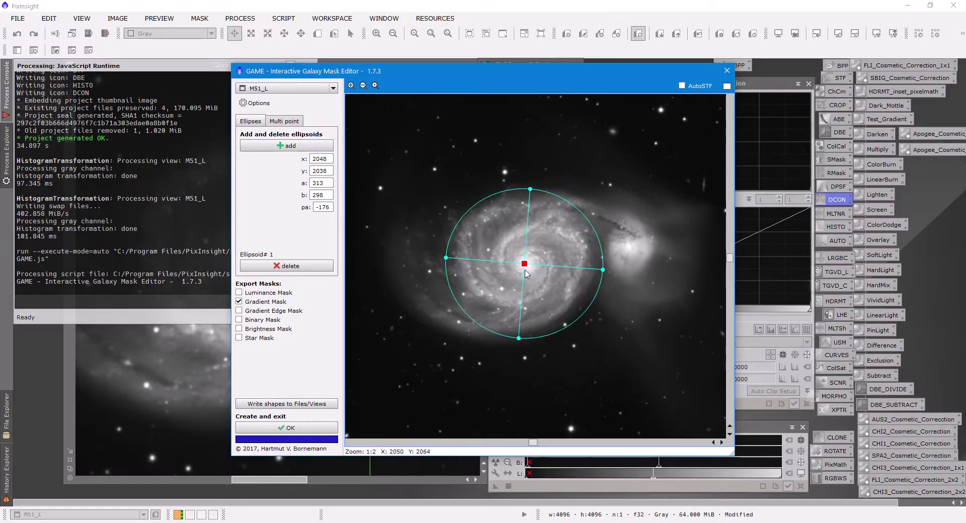
{"action": "left_click_drag", "start_coordinate": [525, 265], "coordinate": [522, 264]}
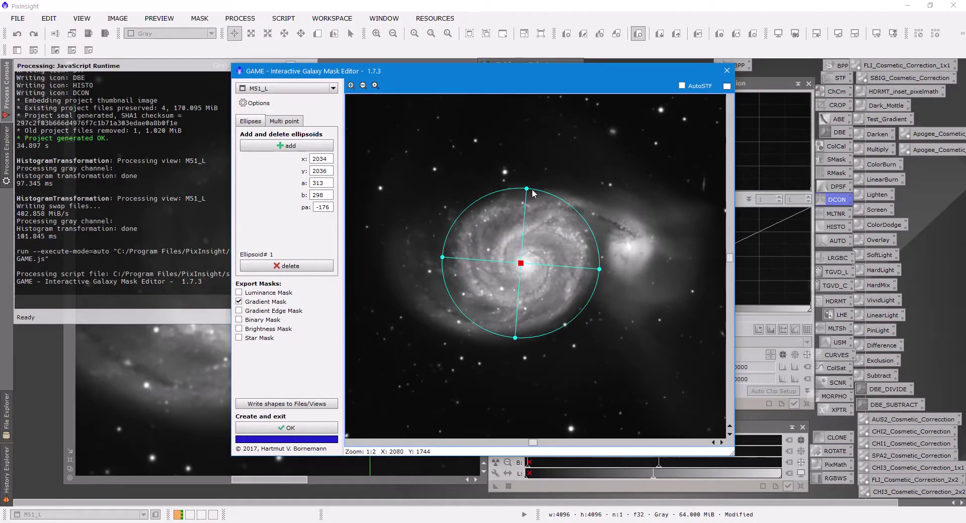
{"action": "left_click_drag", "start_coordinate": [526, 189], "coordinate": [527, 183]}
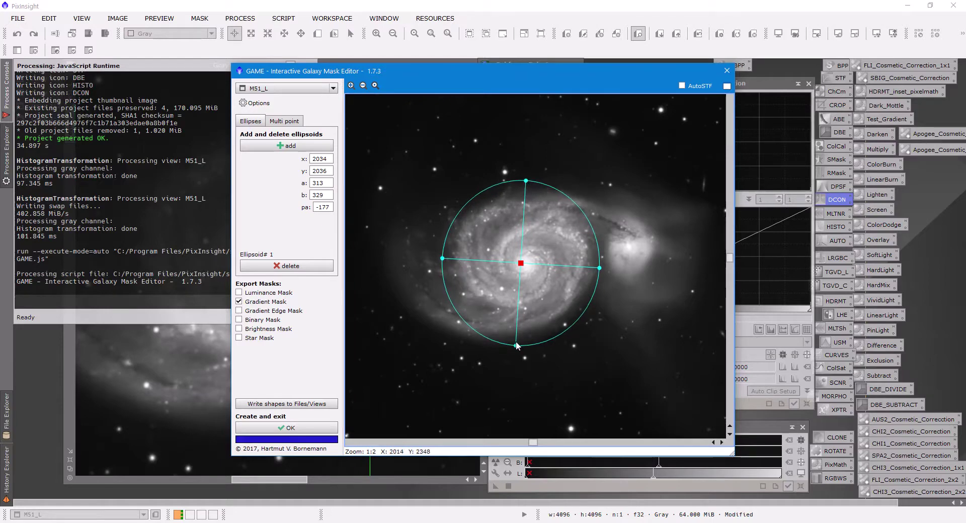
{"action": "left_click_drag", "start_coordinate": [516, 346], "coordinate": [518, 348]}
{"action": "left_click_drag", "start_coordinate": [441, 264], "coordinate": [440, 261]}
{"action": "left_click_drag", "start_coordinate": [520, 263], "coordinate": [520, 261]}
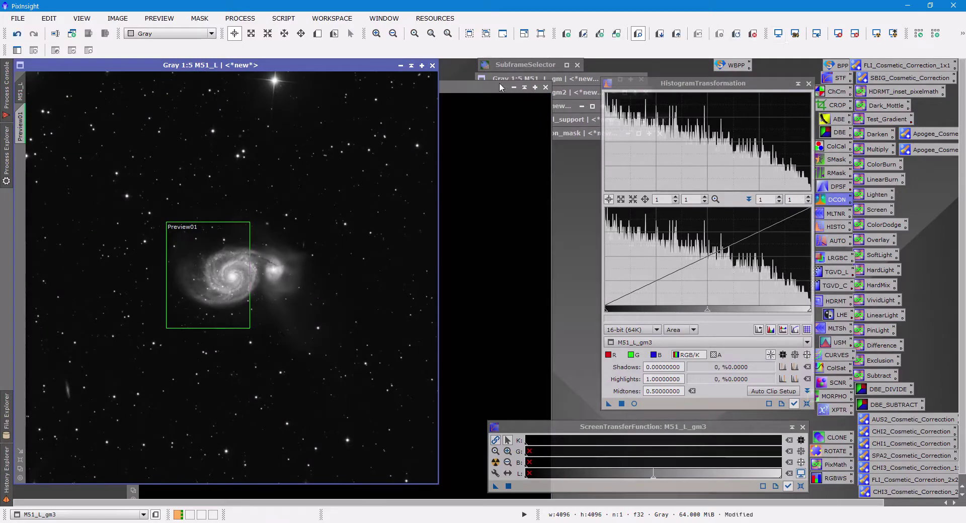
Apply M51_L_gm3 as the mask on M51_L and shade the mask window.
{"action": "double_click", "coordinate": [478, 87]}
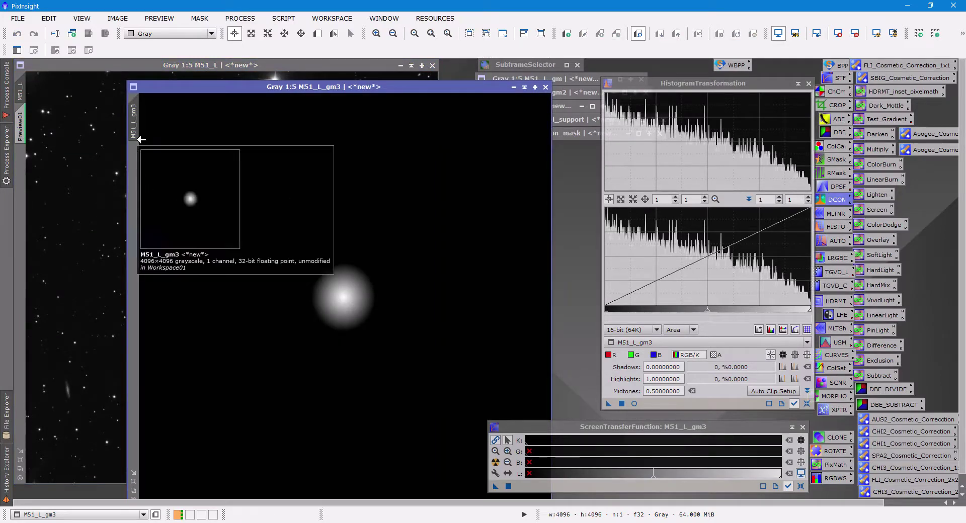
{"action": "left_click_drag", "start_coordinate": [133, 128], "coordinate": [28, 221]}
{"action": "left_click", "coordinate": [524, 88]}
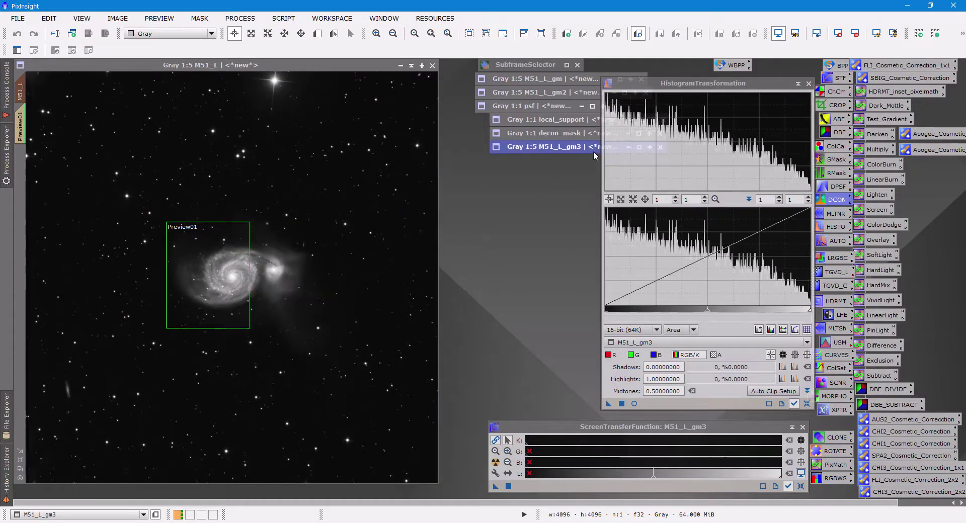
Show the mask as a red overlay on M51_L to check it, then hide it again.
{"action": "left_click", "coordinate": [97, 187]}
{"action": "scroll", "coordinate": [97, 187], "scroll_direction": "up", "scroll_amount": 2}
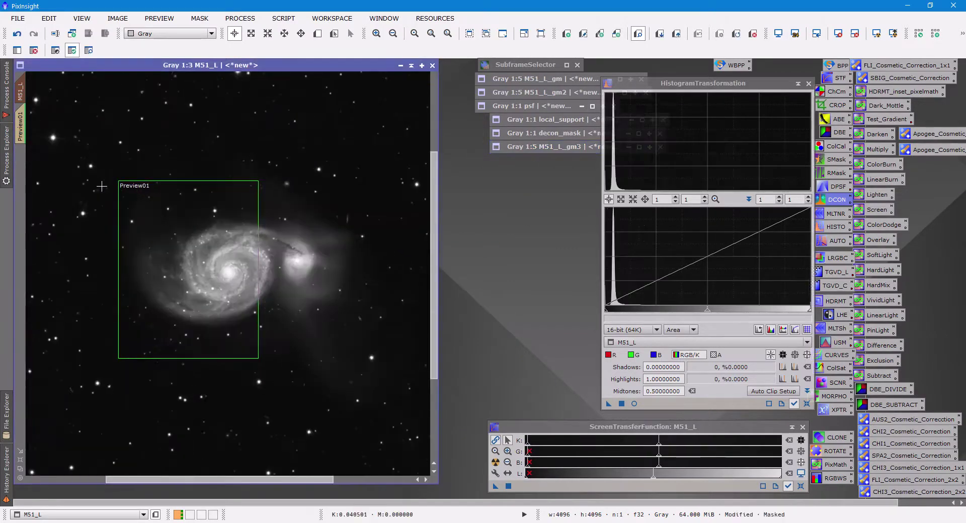
{"action": "left_click", "coordinate": [199, 18]}
{"action": "left_click", "coordinate": [211, 92]}
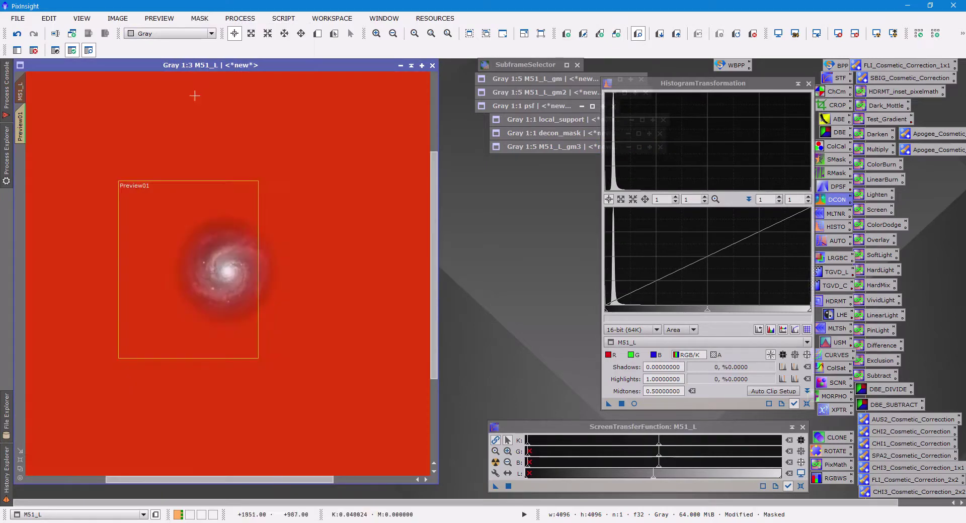
{"action": "left_click", "coordinate": [200, 18]}
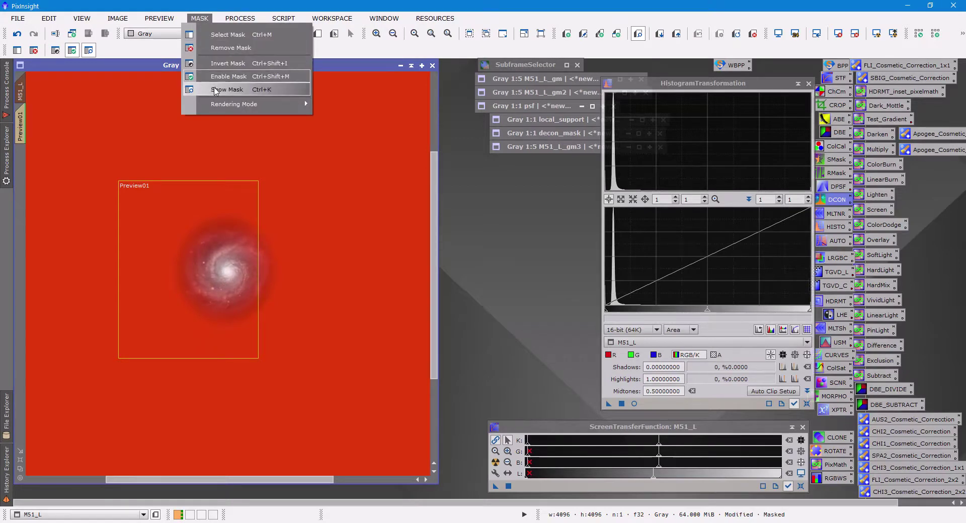
{"action": "left_click", "coordinate": [215, 90]}
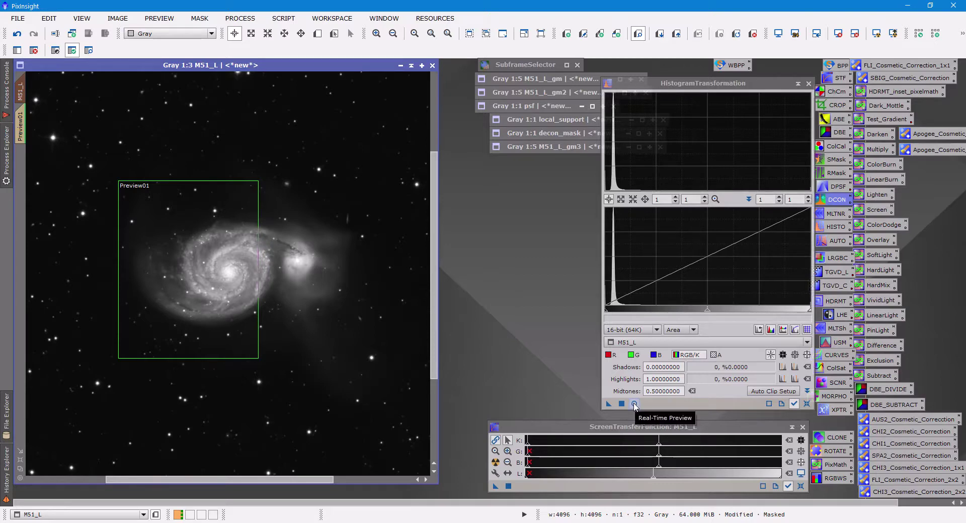
Open the histogram Real-Time Preview and define a preview region over the galaxy.
{"action": "left_click", "coordinate": [634, 405]}
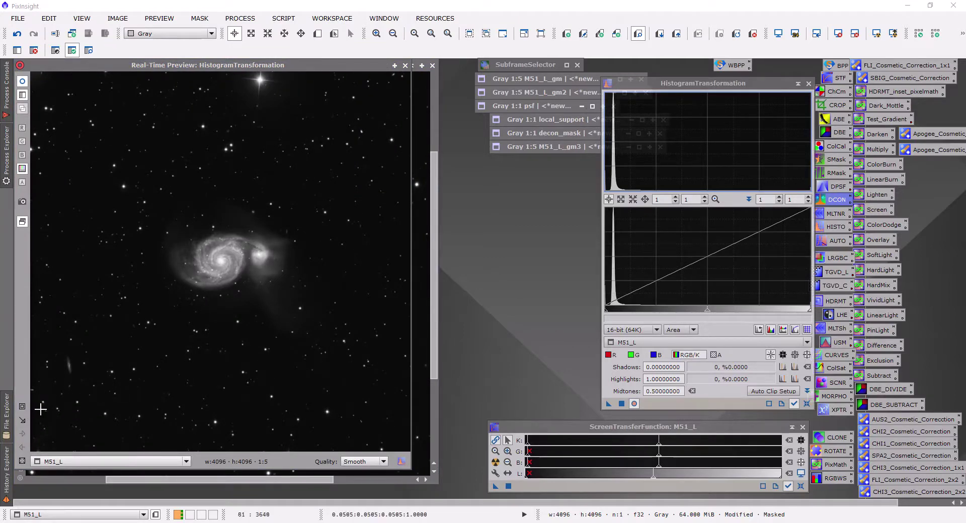
{"action": "left_click", "coordinate": [22, 408]}
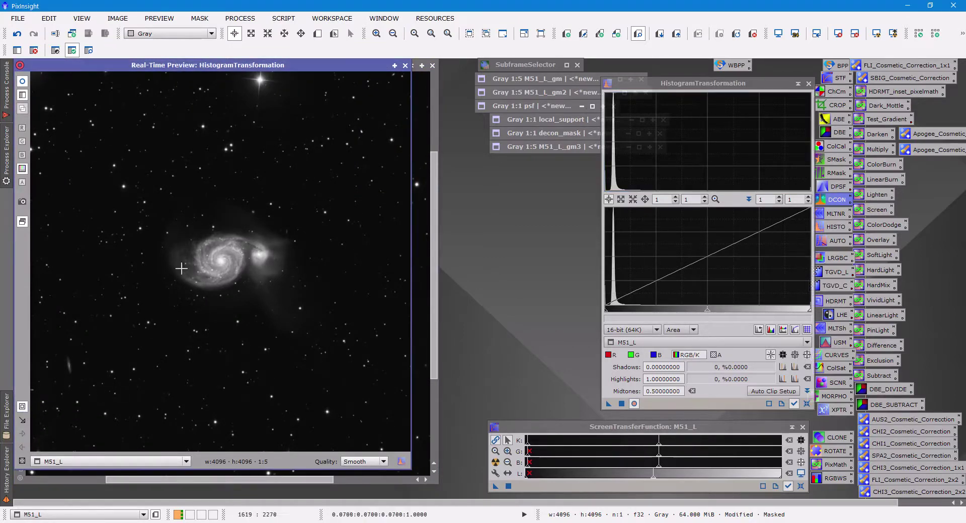
{"action": "left_click_drag", "start_coordinate": [169, 217], "coordinate": [288, 305]}
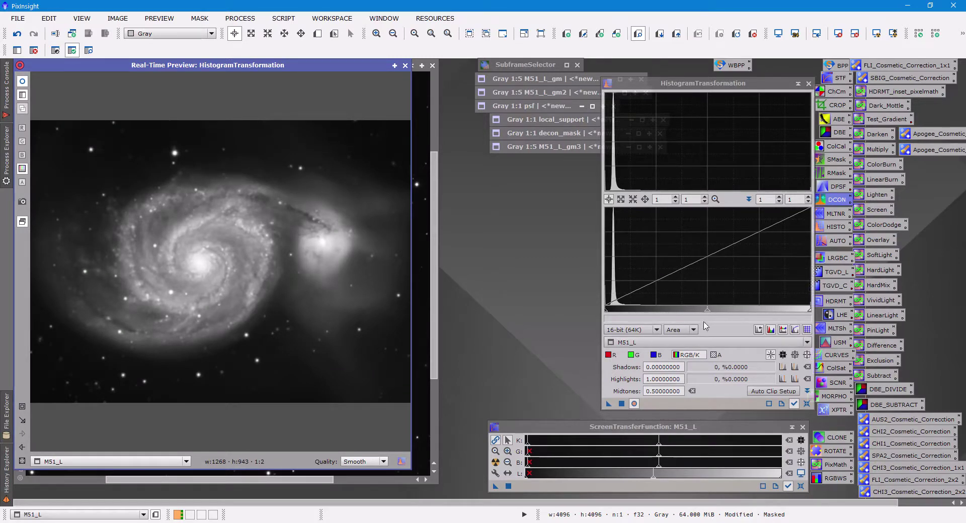
Set midtones to 0.68704156 and apply the stretch to the masked M51_L.
{"action": "left_click_drag", "start_coordinate": [707, 316], "coordinate": [746, 328]}
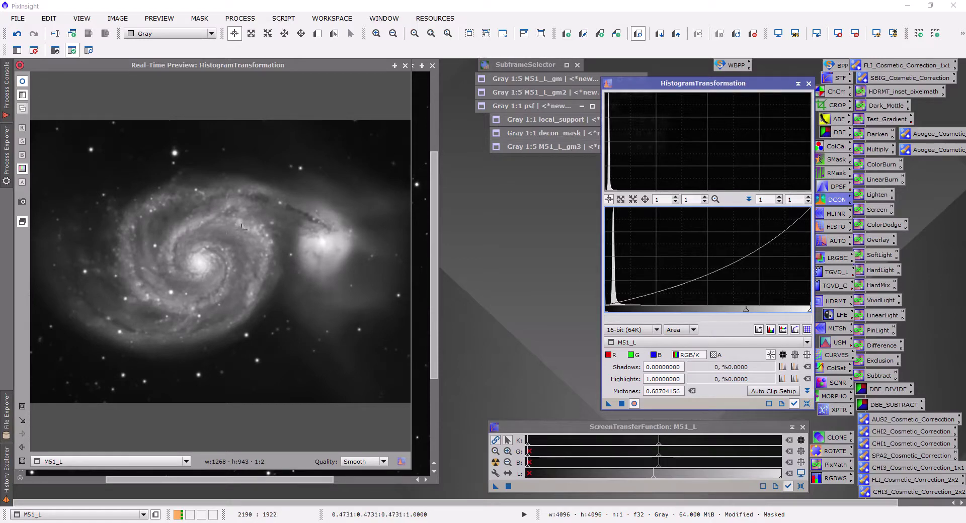
{"action": "left_click", "coordinate": [424, 75]}
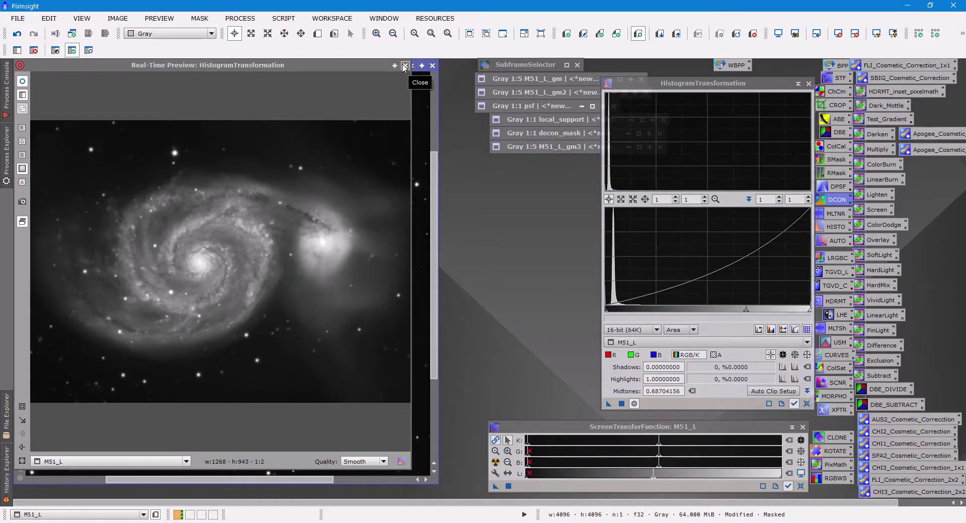
{"action": "left_click", "coordinate": [404, 66]}
{"action": "left_click_drag", "start_coordinate": [608, 407], "coordinate": [384, 370]}
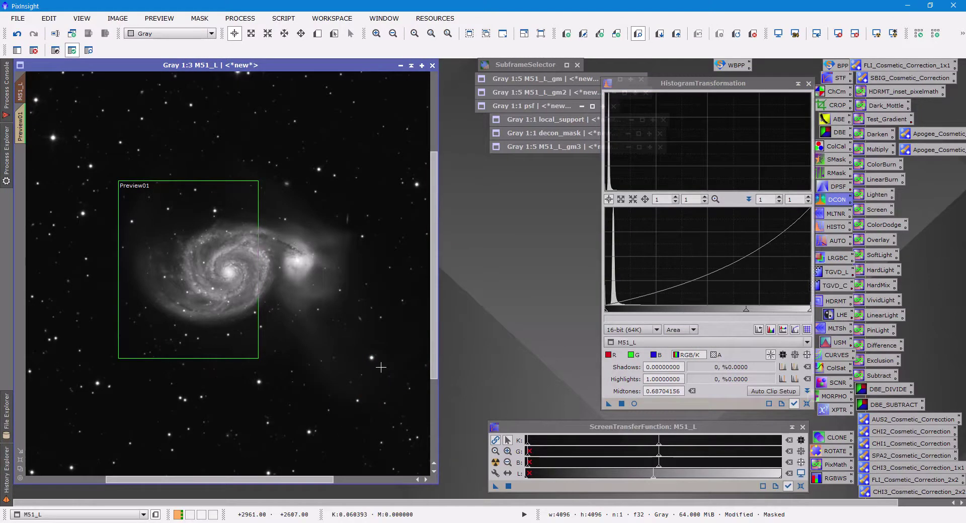
Delete Preview01 from the M51_L image.
{"action": "scroll", "coordinate": [164, 256], "scroll_direction": "up", "scroll_amount": 2}
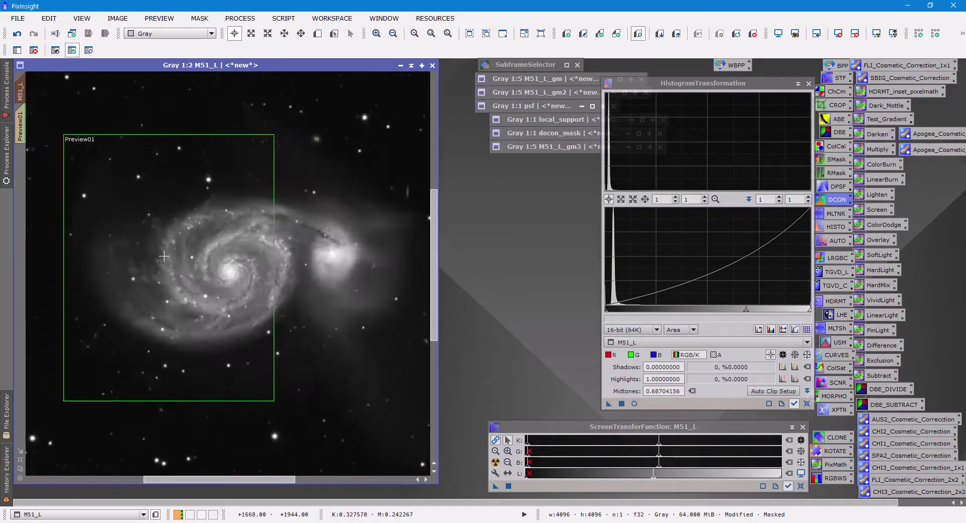
{"action": "scroll", "coordinate": [165, 256], "scroll_direction": "down", "scroll_amount": 1}
{"action": "left_click", "coordinate": [152, 17]}
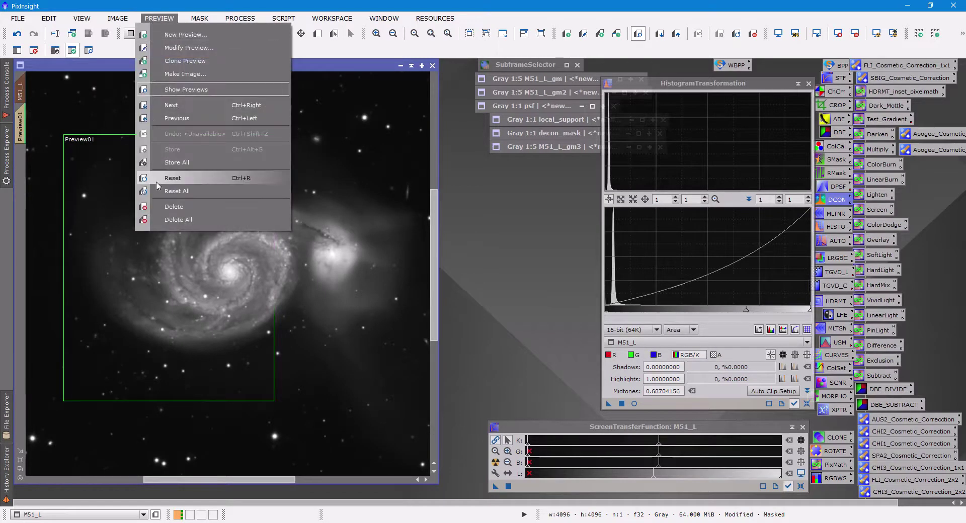
{"action": "left_click", "coordinate": [173, 209]}
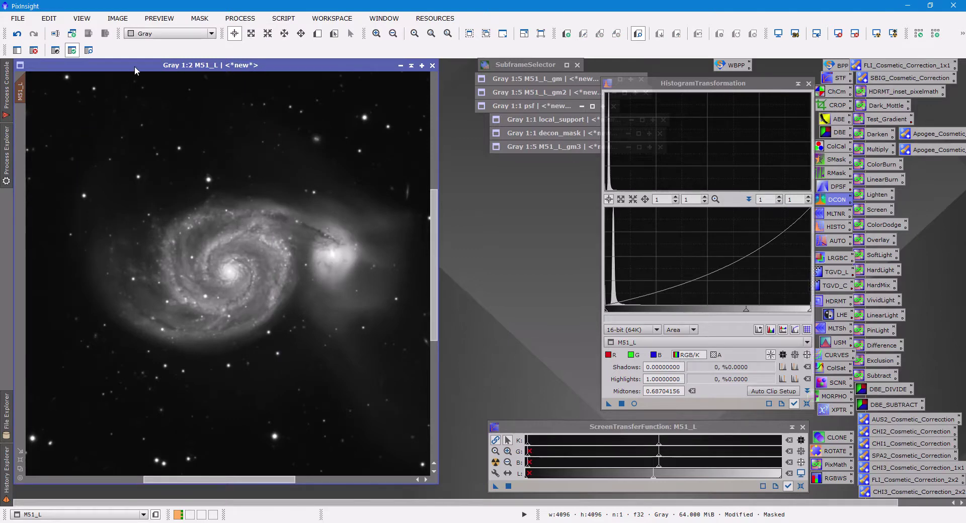
Remove the mask from M51_L and reset HistogramTransformation to defaults.
{"action": "left_click", "coordinate": [199, 19]}
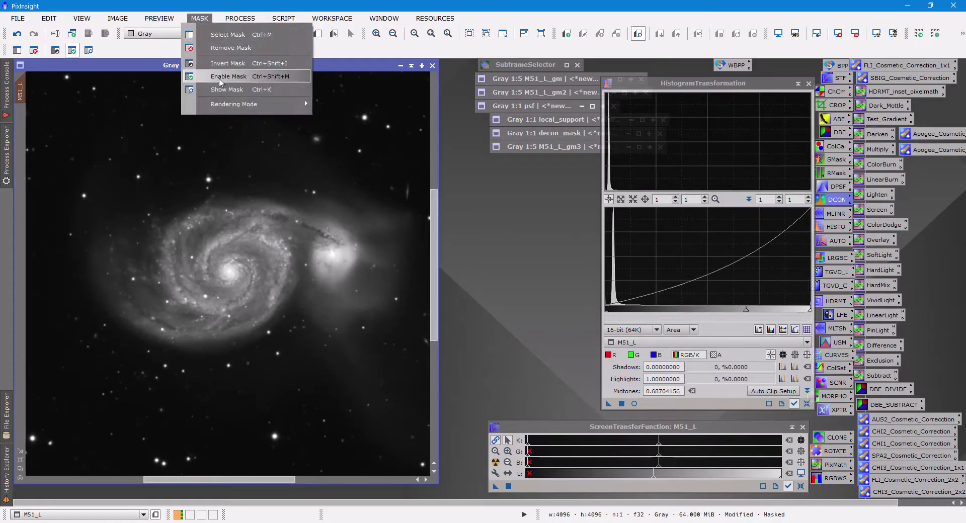
{"action": "left_click", "coordinate": [228, 49]}
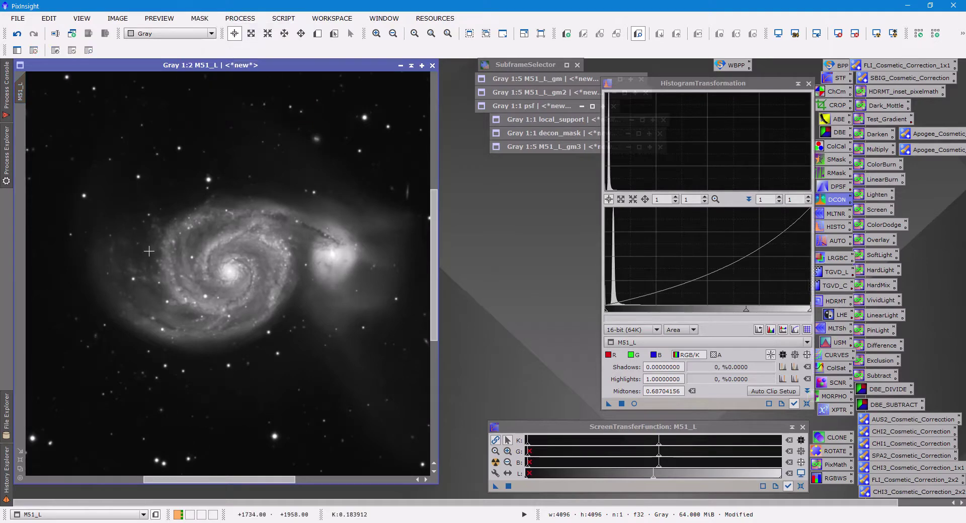
{"action": "scroll", "coordinate": [151, 252], "scroll_direction": "up", "scroll_amount": 1}
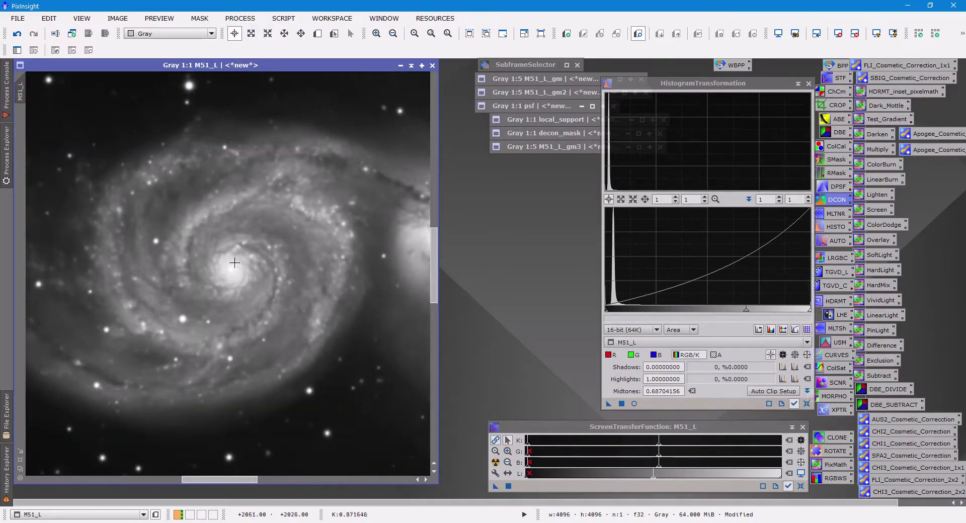
{"action": "left_click", "coordinate": [807, 404]}
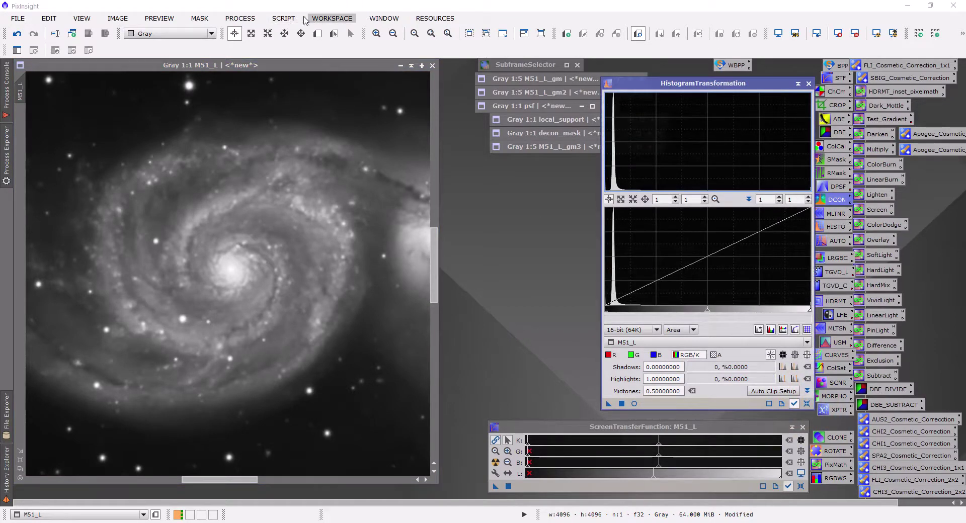
Launch the GAME script and replace the old ellipse with a new one.
{"action": "left_click", "coordinate": [294, 21]}
{"action": "mouse_move", "coordinate": [350, 164]}
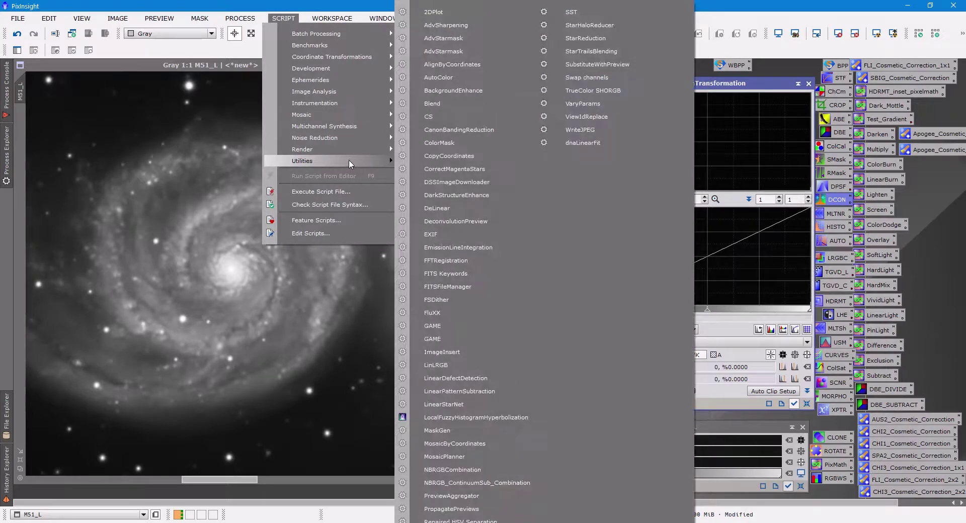
{"action": "left_click", "coordinate": [436, 326]}
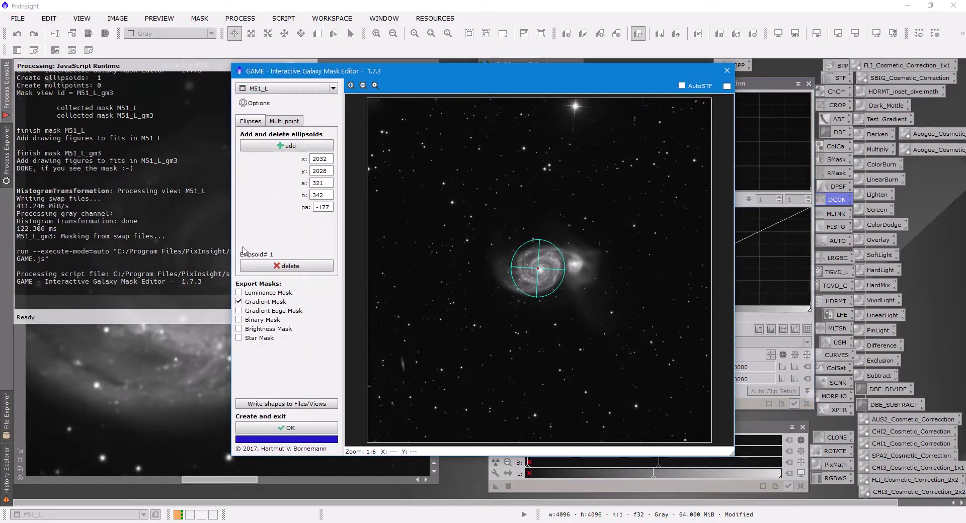
{"action": "left_click", "coordinate": [287, 266]}
{"action": "scroll", "coordinate": [559, 281], "scroll_direction": "up", "scroll_amount": 1}
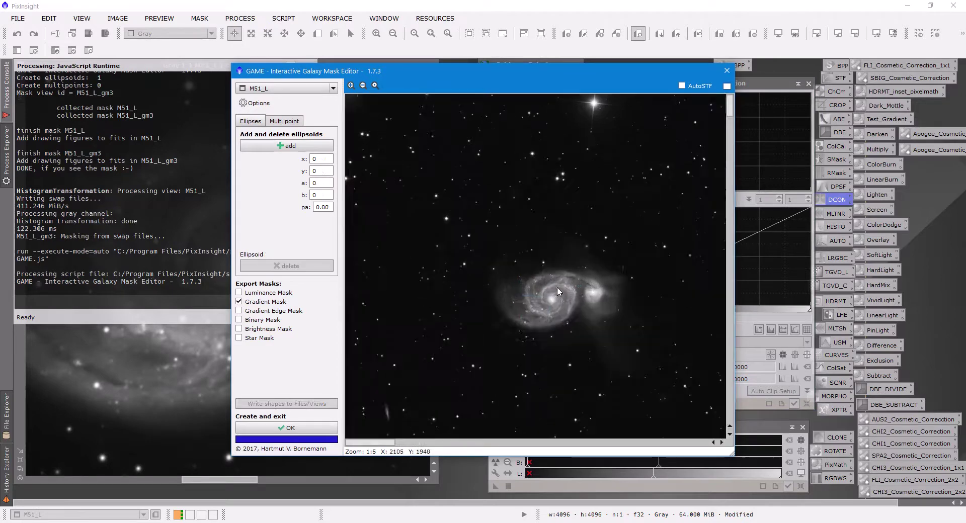
{"action": "scroll", "coordinate": [562, 322], "scroll_direction": "up", "scroll_amount": 1}
{"action": "scroll", "coordinate": [547, 312], "scroll_direction": "up", "scroll_amount": 1}
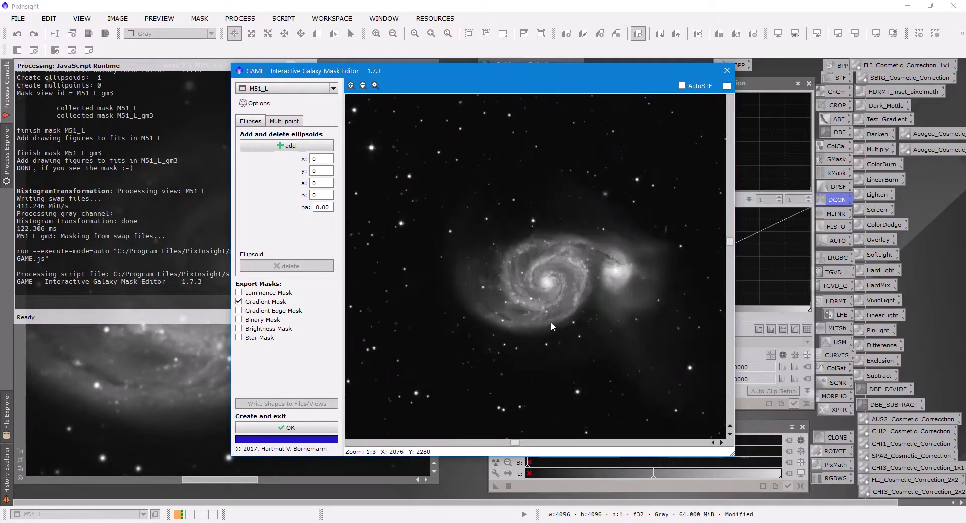
{"action": "scroll", "coordinate": [554, 297], "scroll_direction": "up", "scroll_amount": 1}
{"action": "scroll", "coordinate": [543, 284], "scroll_direction": "up", "scroll_amount": 1}
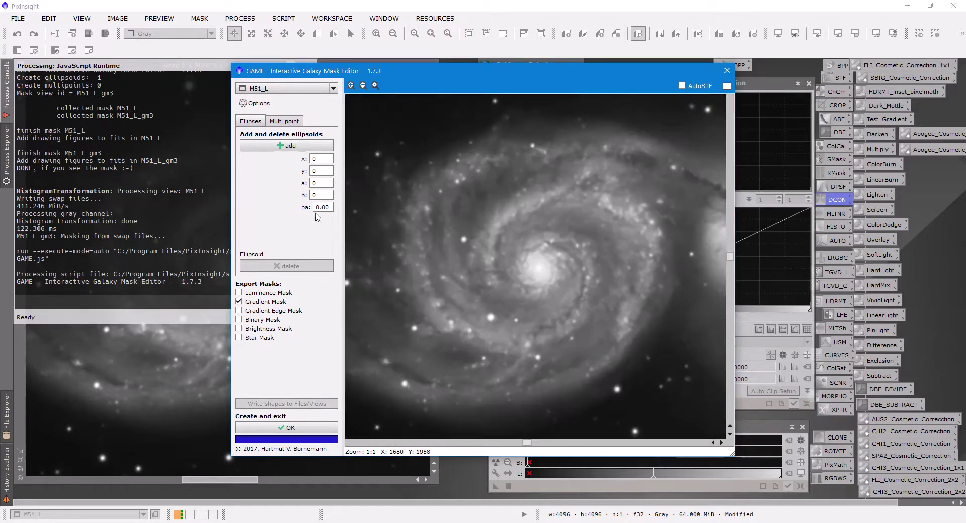
{"action": "left_click", "coordinate": [287, 146]}
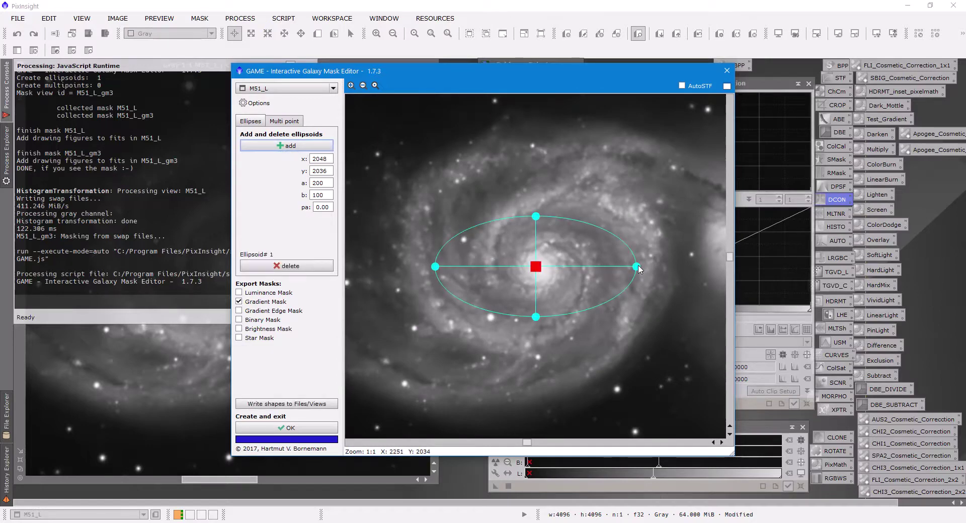
Shrink the ellipse to a small near-circle on M51's core and generate the gradient mask M51_L_gm4.
{"action": "left_click_drag", "start_coordinate": [637, 267], "coordinate": [565, 265]}
{"action": "left_click_drag", "start_coordinate": [535, 216], "coordinate": [536, 240]}
{"action": "mouse_move", "coordinate": [537, 274]}
{"action": "left_mouse_down"}
{"action": "mouse_move", "coordinate": [538, 297]}
{"action": "mouse_move", "coordinate": [509, 272]}
{"action": "mouse_move", "coordinate": [538, 272]}
{"action": "left_mouse_up"}
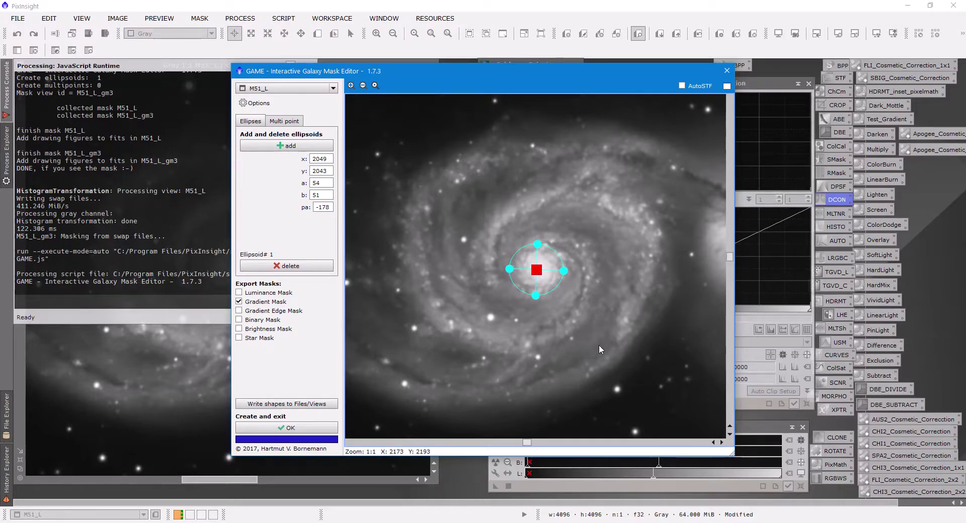
{"action": "left_click", "coordinate": [288, 428]}
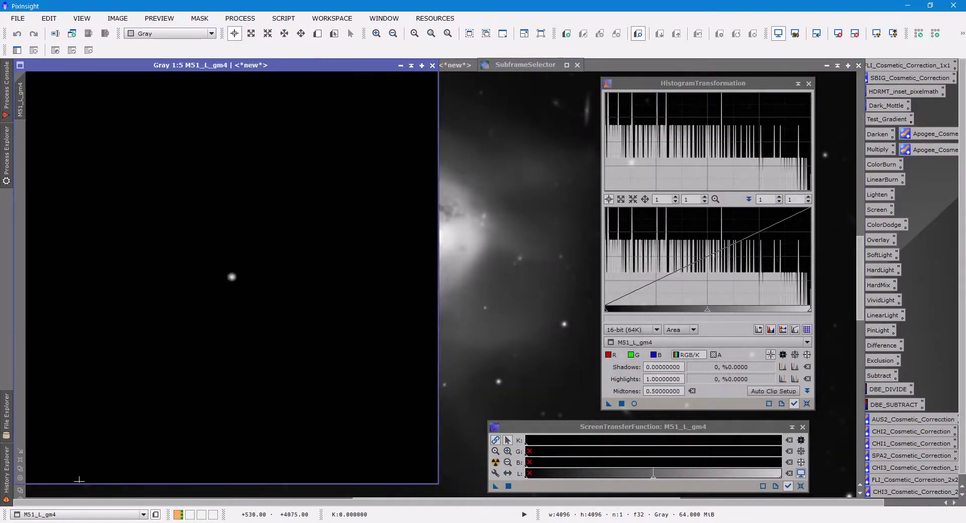
Minimise the M51_L_gm4 mask window to an icon and open the histogram Real-Time Preview.
{"action": "left_click_drag", "start_coordinate": [194, 69], "coordinate": [260, 69]}
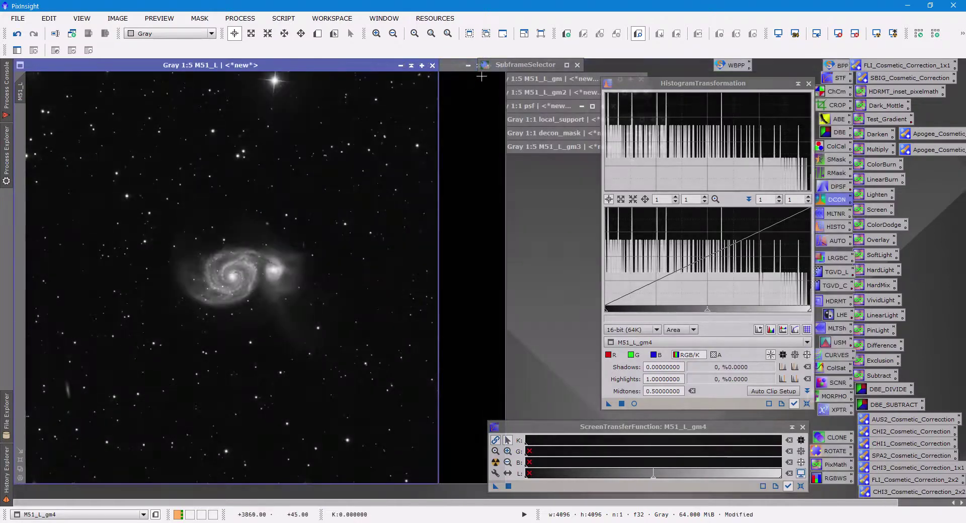
{"action": "left_click", "coordinate": [456, 65]}
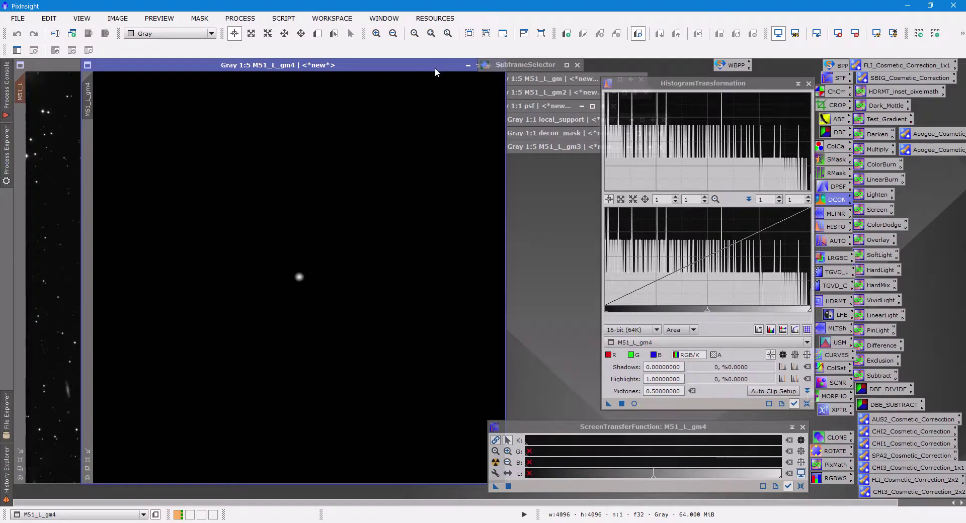
{"action": "left_click_drag", "start_coordinate": [435, 67], "coordinate": [594, 161]}
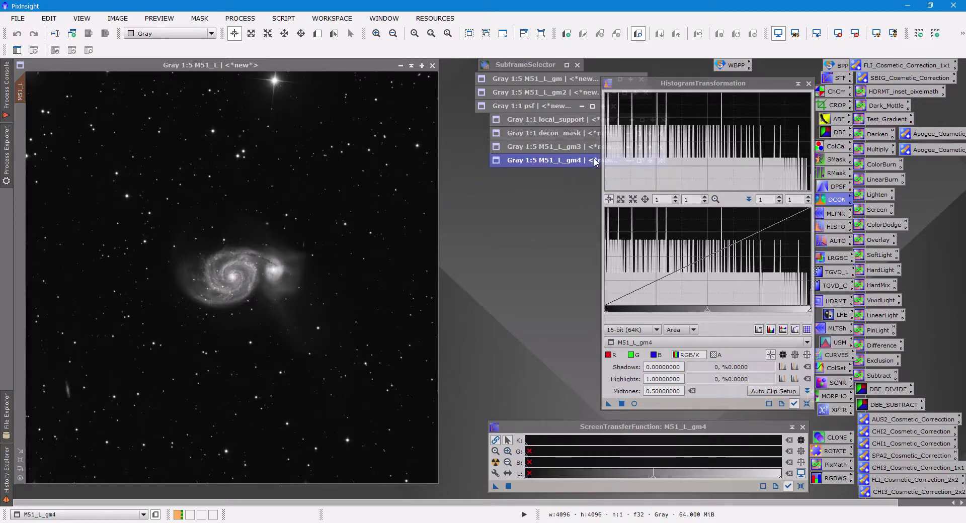
{"action": "left_click", "coordinate": [634, 404]}
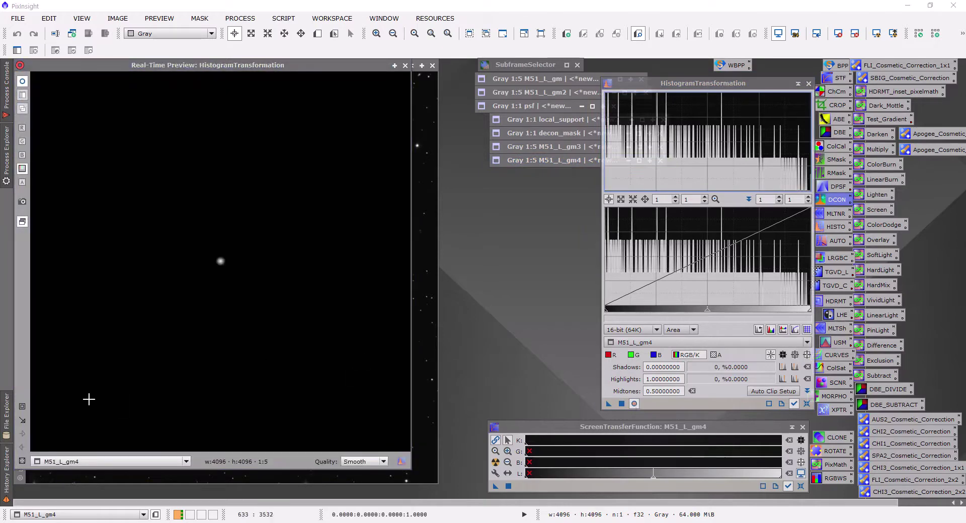
Reopen Real-Time Preview on M51_L, zoom onto the galaxy, and set midtones to 0.73105134.
{"action": "left_click", "coordinate": [405, 66]}
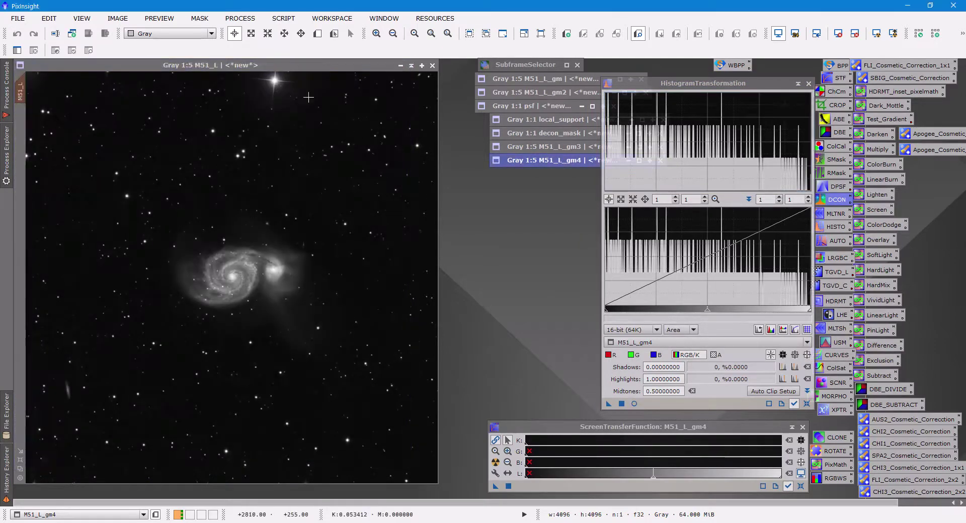
{"action": "left_click", "coordinate": [283, 65]}
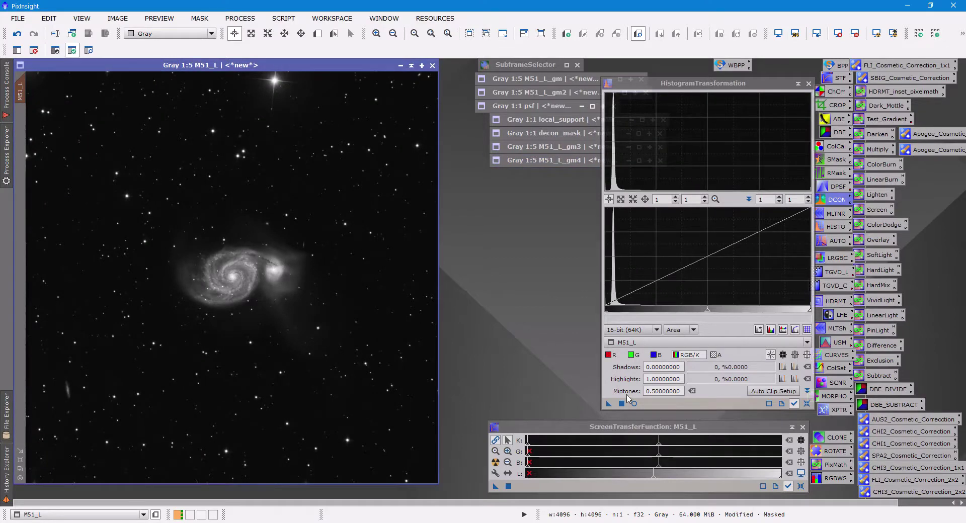
{"action": "left_click", "coordinate": [634, 404]}
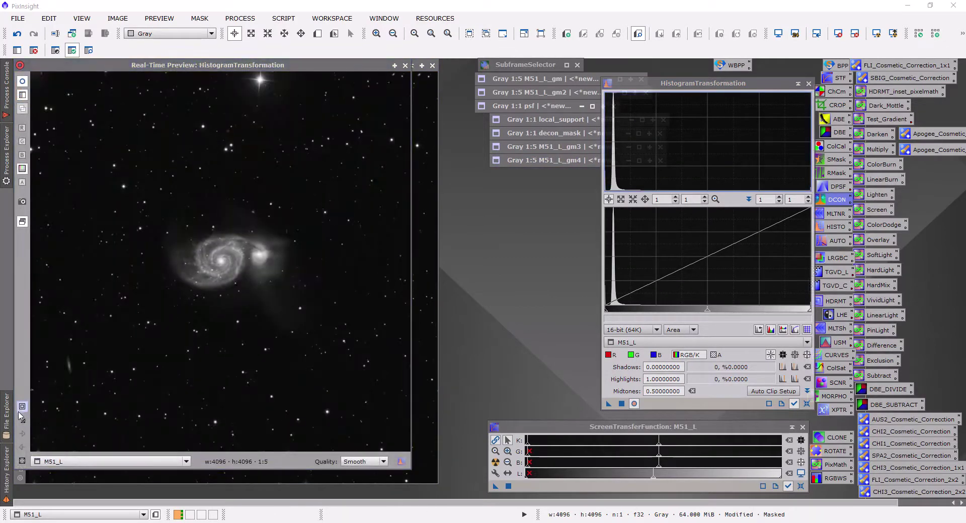
{"action": "left_click", "coordinate": [20, 410]}
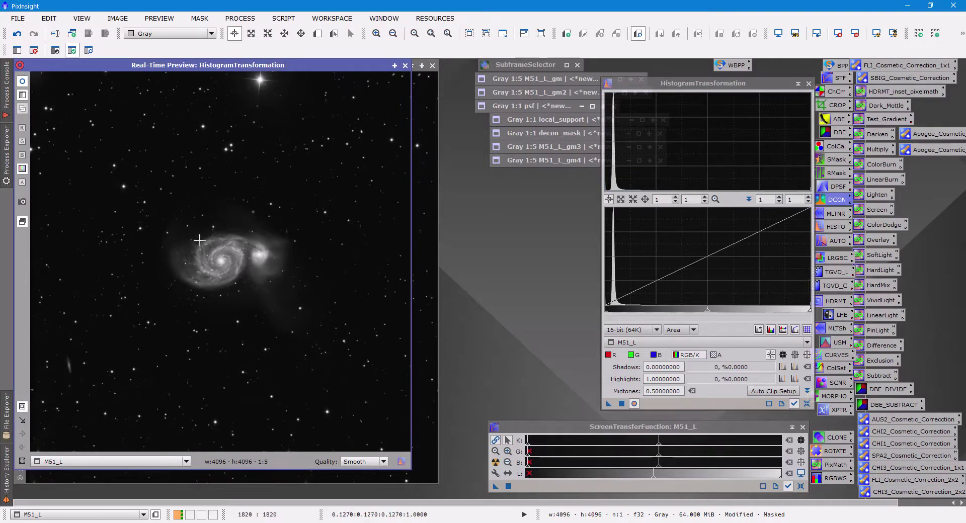
{"action": "left_click_drag", "start_coordinate": [191, 230], "coordinate": [256, 304]}
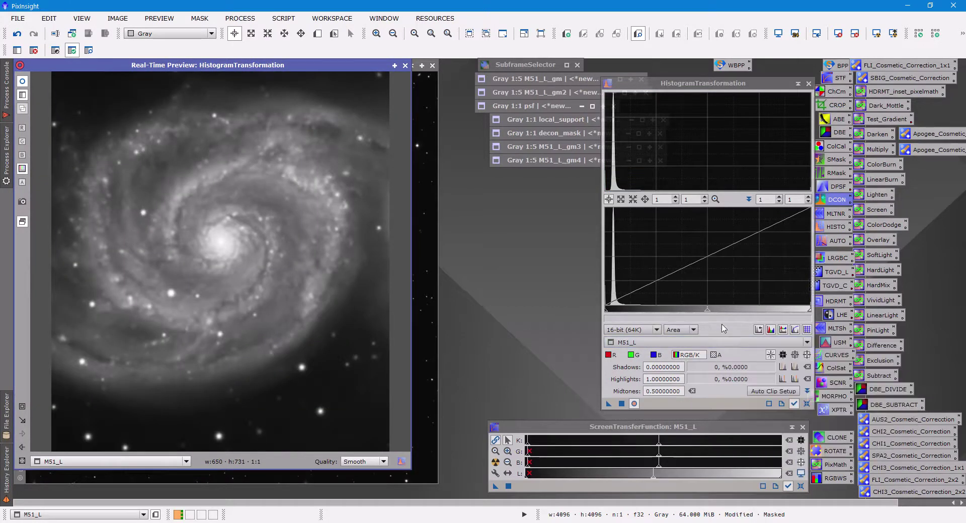
{"action": "left_click_drag", "start_coordinate": [707, 315], "coordinate": [755, 319]}
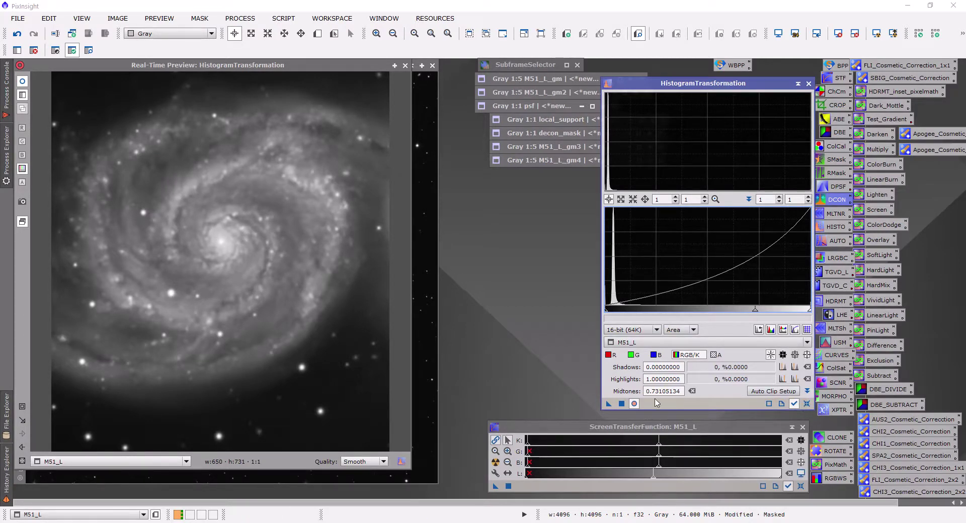
Apply the histogram stretch to M51_L, then reset the HistogramTransformation curve.
{"action": "left_click", "coordinate": [405, 66]}
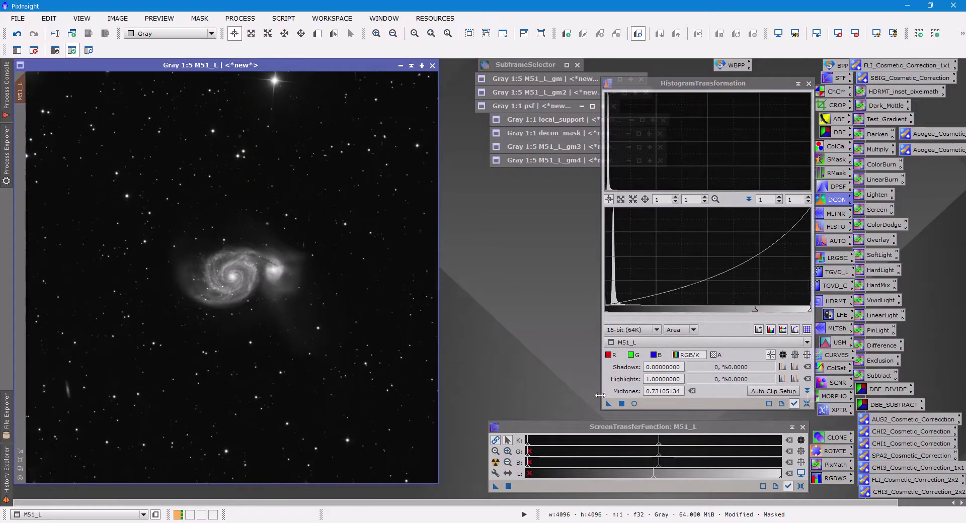
{"action": "left_click_drag", "start_coordinate": [608, 404], "coordinate": [379, 361]}
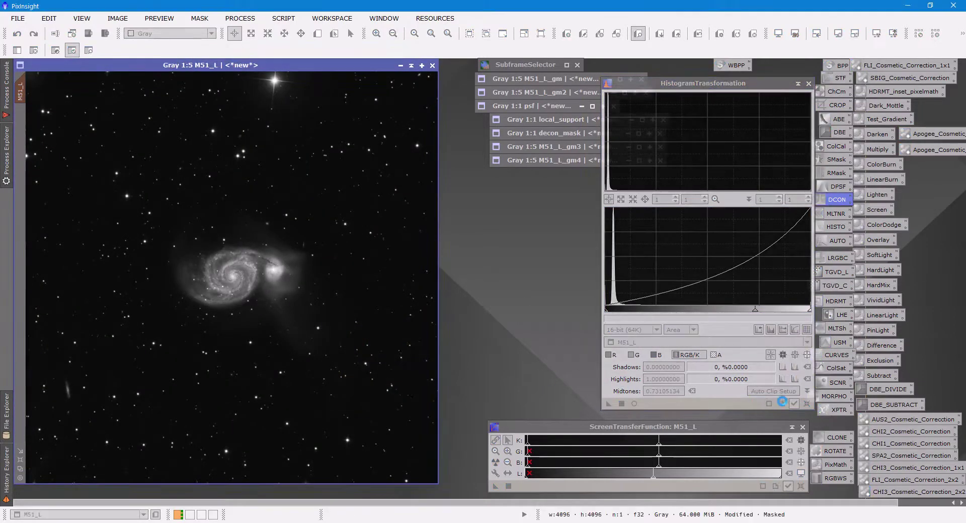
{"action": "left_click", "coordinate": [806, 404]}
Compare the stretch with undo and redo, keep it, and open the saved TGVD_L denoise icon.
{"action": "scroll", "coordinate": [168, 261], "scroll_direction": "up", "scroll_amount": 3}
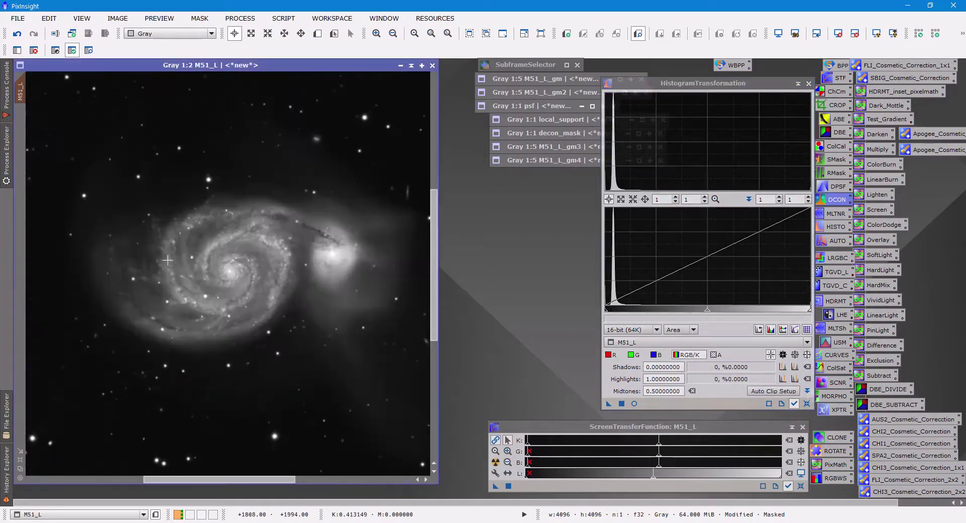
{"action": "scroll", "coordinate": [167, 260], "scroll_direction": "up", "scroll_amount": 1}
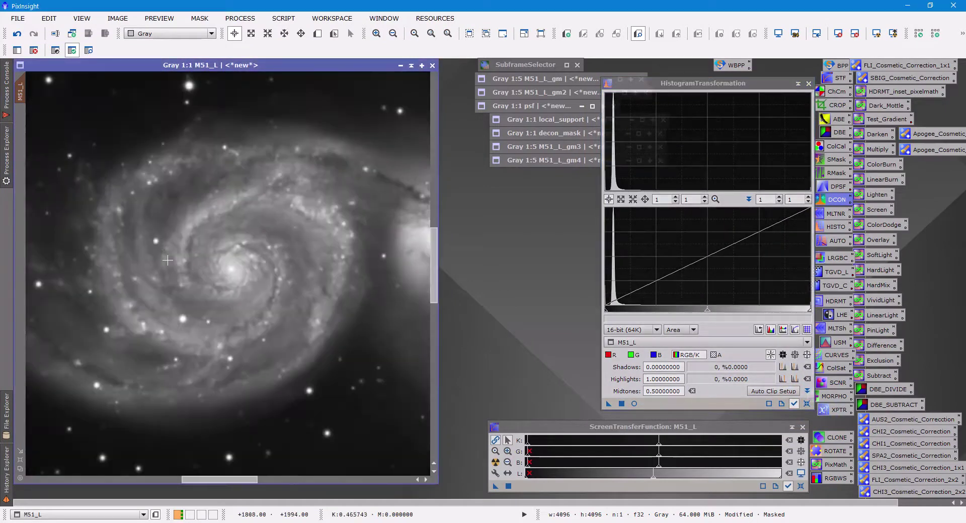
{"action": "left_click", "coordinate": [18, 36]}
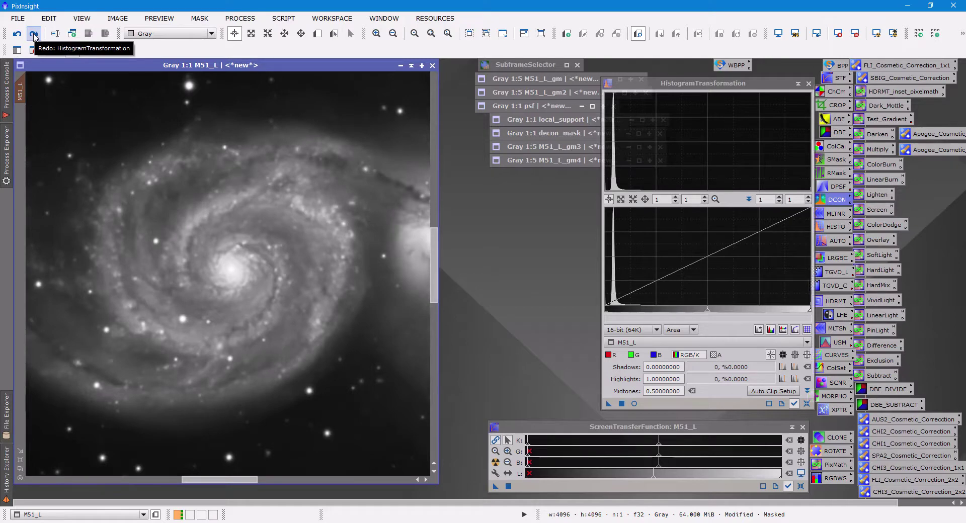
{"action": "left_click", "coordinate": [34, 36]}
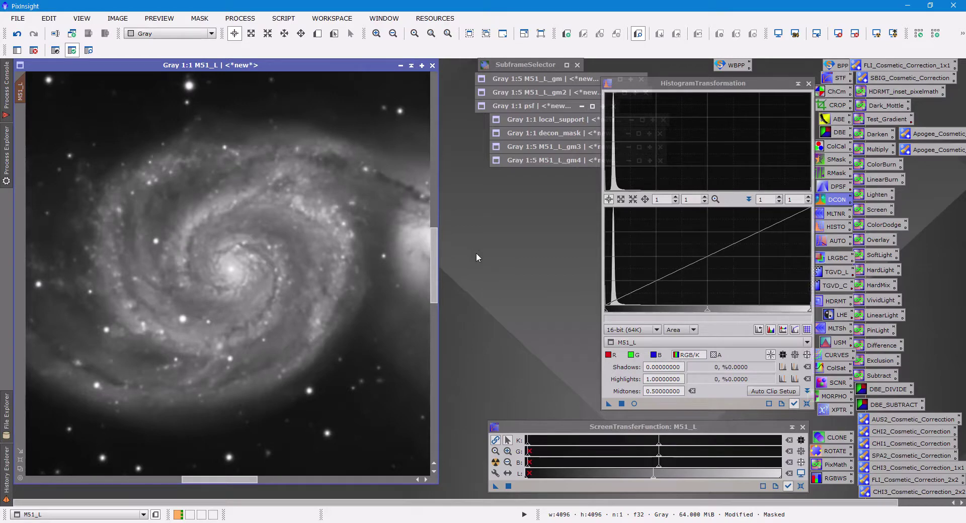
{"action": "left_click", "coordinate": [833, 273]}
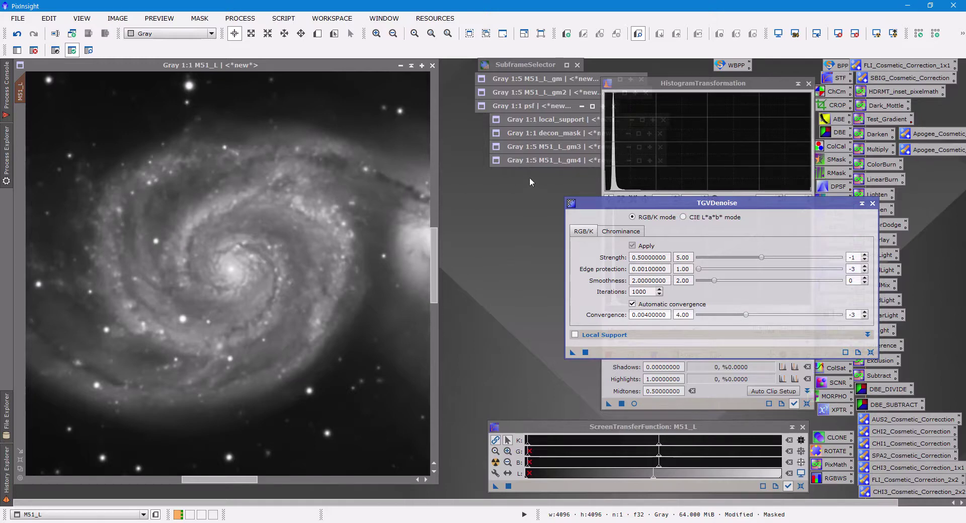
Apply decon_mask as the mask on M51_L and make M51_L active.
{"action": "double_click", "coordinate": [537, 134]}
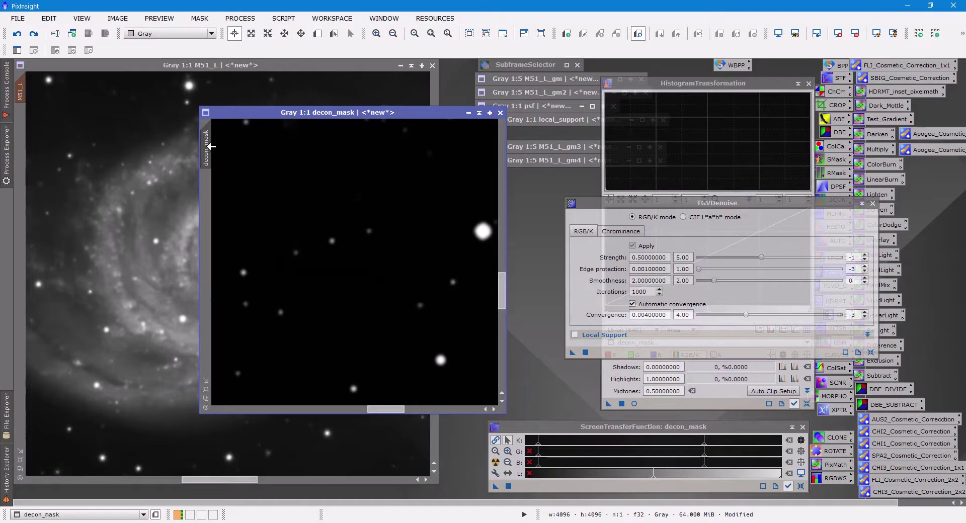
{"action": "left_click_drag", "start_coordinate": [214, 151], "coordinate": [23, 156]}
{"action": "left_click", "coordinate": [479, 113]}
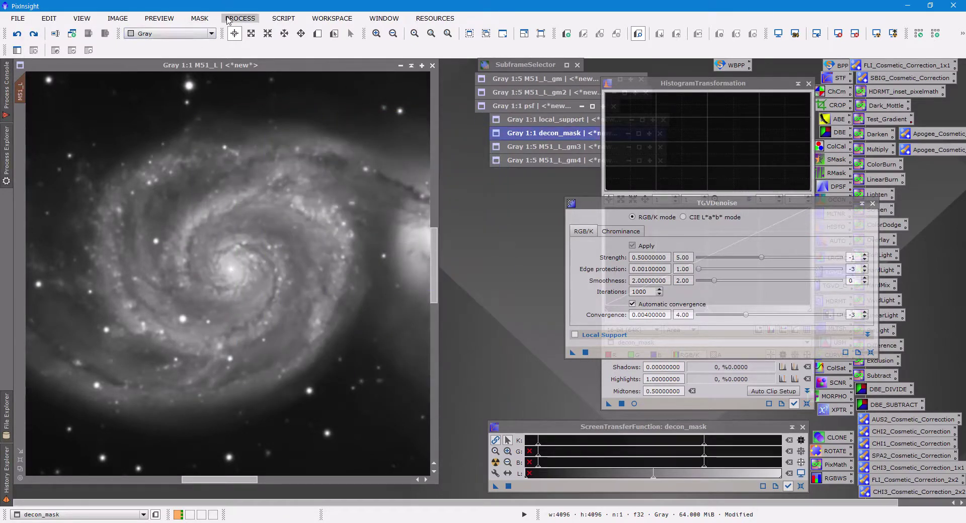
{"action": "left_click", "coordinate": [201, 65]}
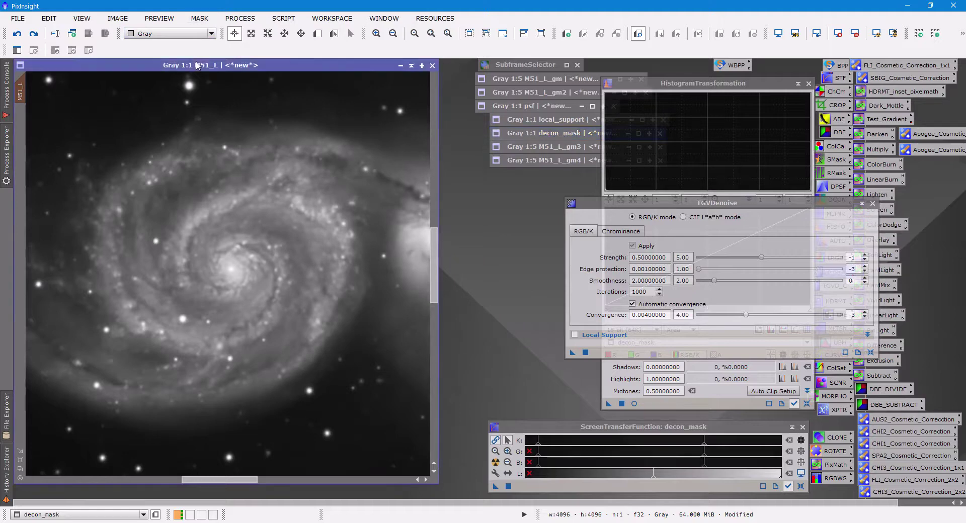
Show the mask overlay, invert the mask to protect the galaxy, then hide the overlay.
{"action": "left_click", "coordinate": [200, 18]}
{"action": "left_click", "coordinate": [208, 90]}
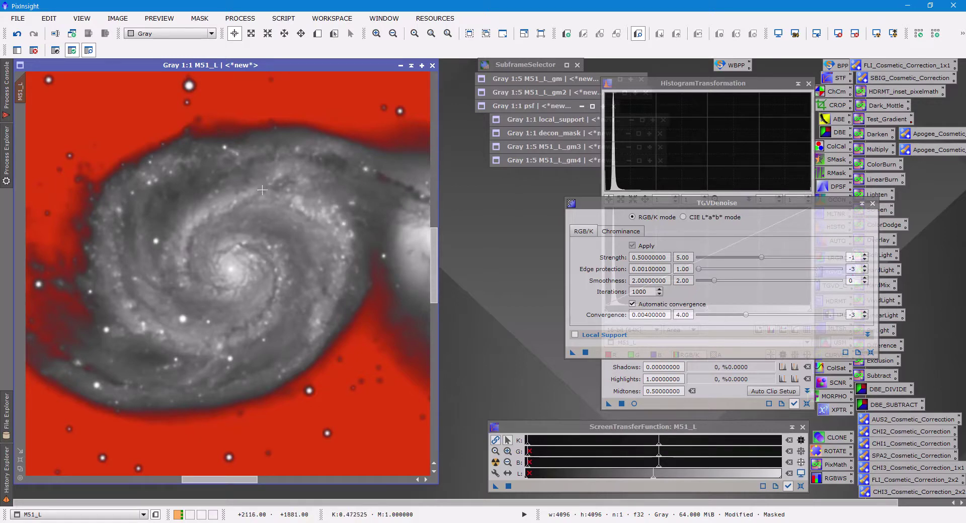
{"action": "left_click", "coordinate": [199, 26]}
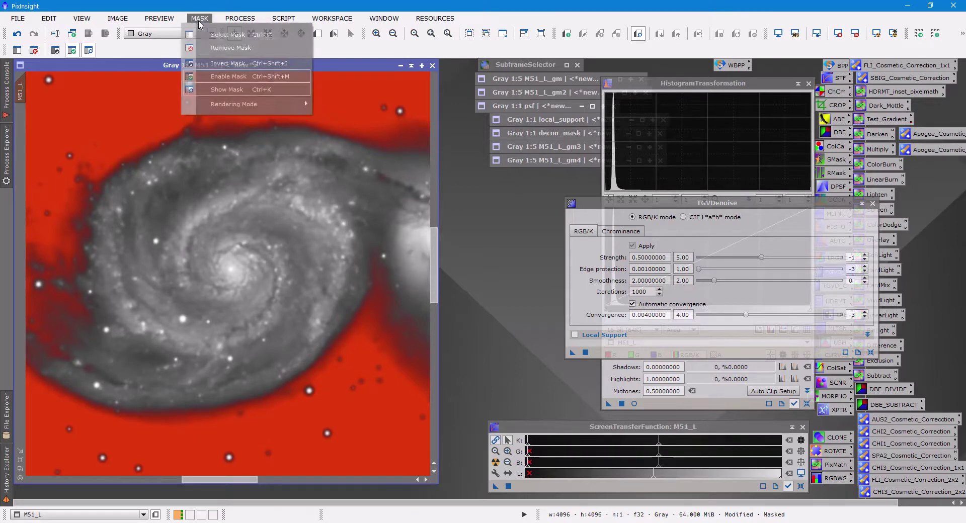
{"action": "left_click", "coordinate": [215, 63]}
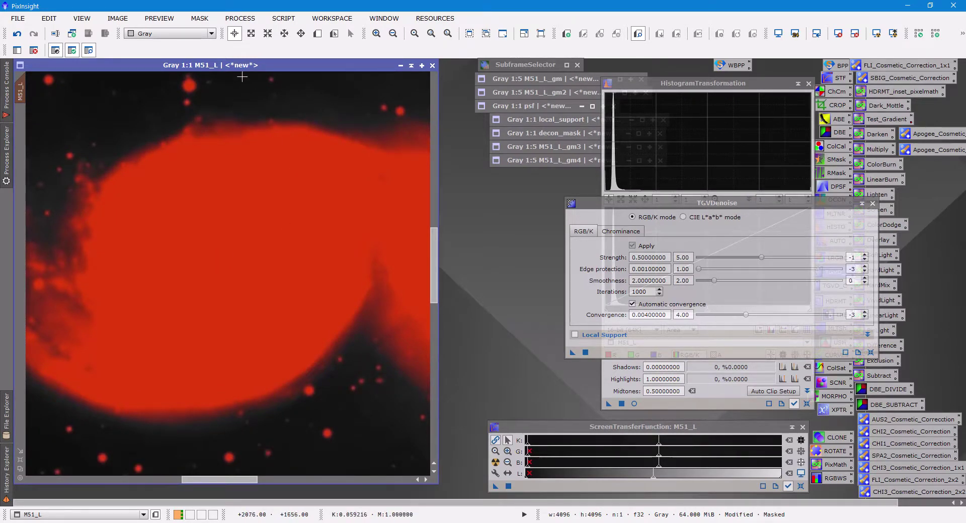
{"action": "left_click", "coordinate": [240, 19]}
{"action": "mouse_move", "coordinate": [199, 18]}
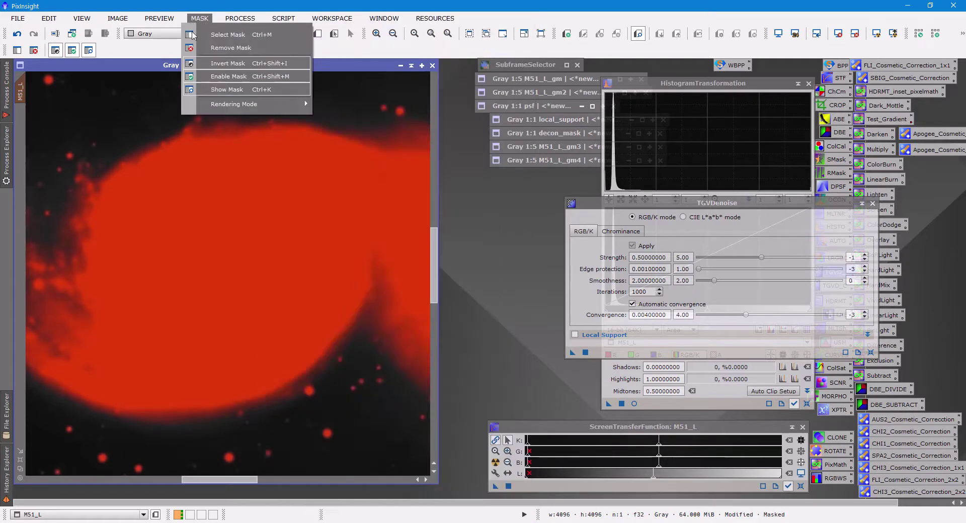
{"action": "left_click", "coordinate": [220, 91]}
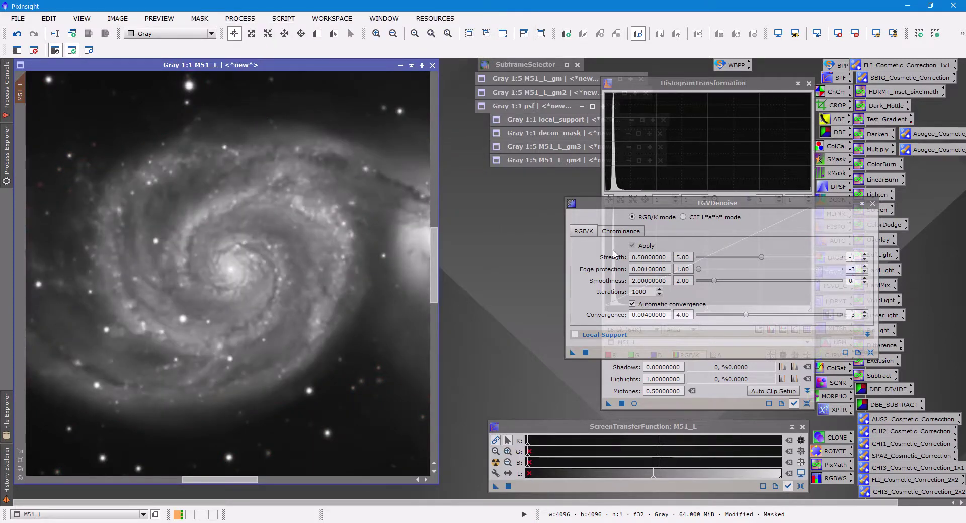
Run TGVDenoise (strength 0.5, 1000 iterations) on the masked M51_L background.
{"action": "left_click_drag", "start_coordinate": [572, 353], "coordinate": [395, 385]}
Close the TGVDenoise window and remove the mask from M51_L.
{"action": "left_click", "coordinate": [872, 204]}
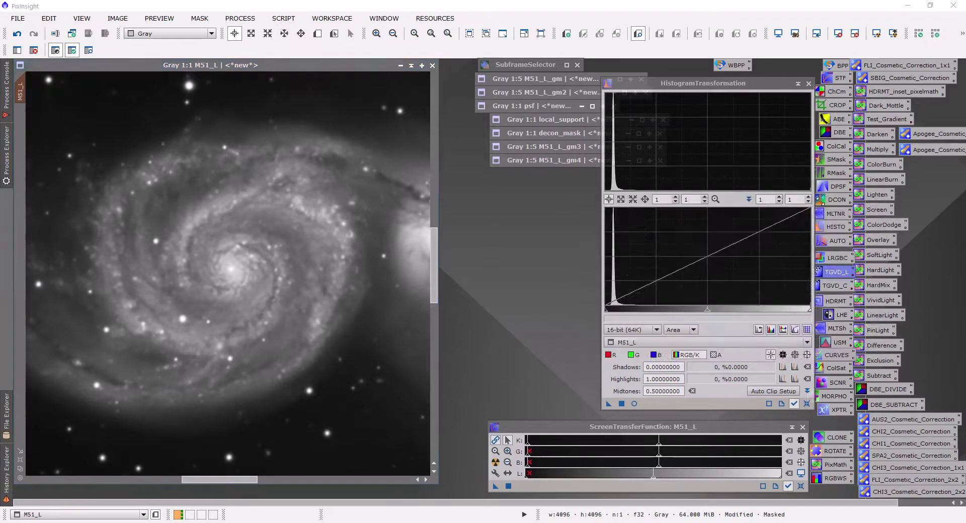
{"action": "left_click", "coordinate": [200, 19]}
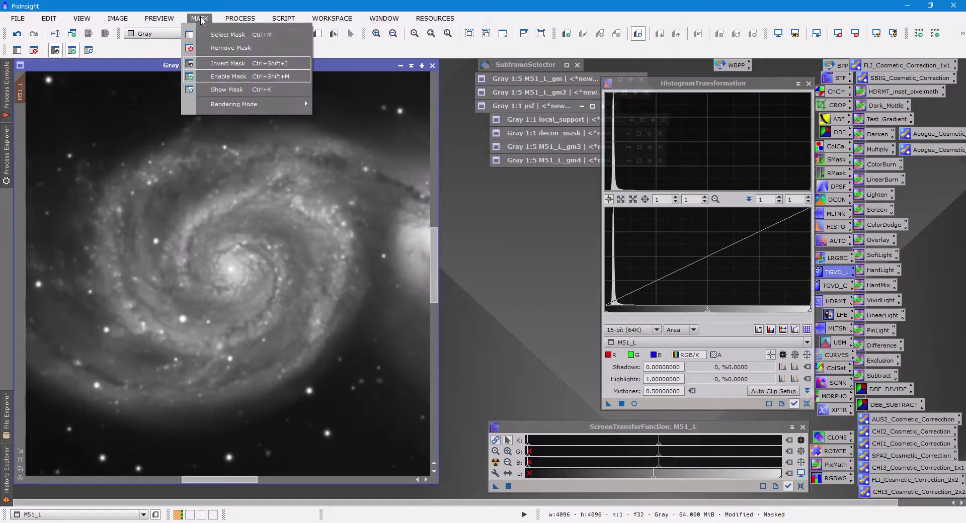
{"action": "left_click", "coordinate": [225, 48]}
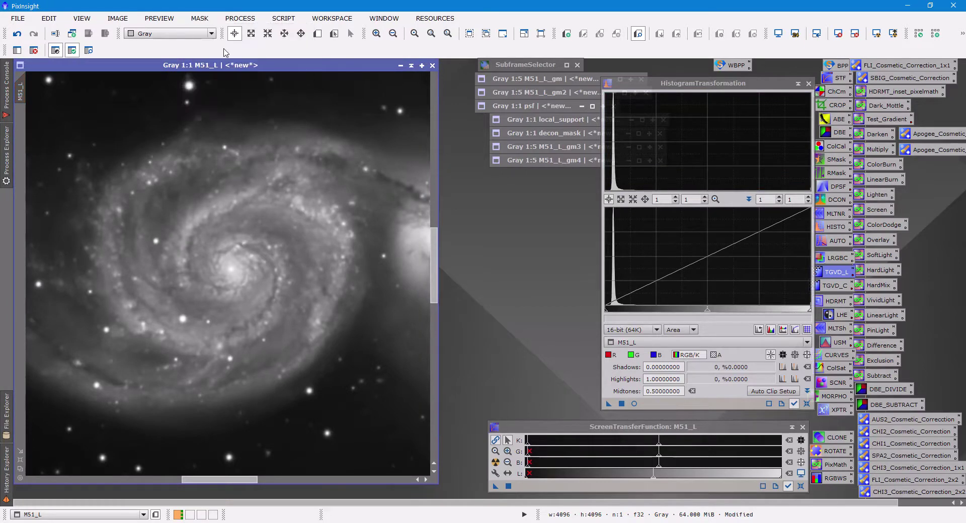
{"action": "scroll", "coordinate": [298, 246], "scroll_direction": "down", "scroll_amount": 1}
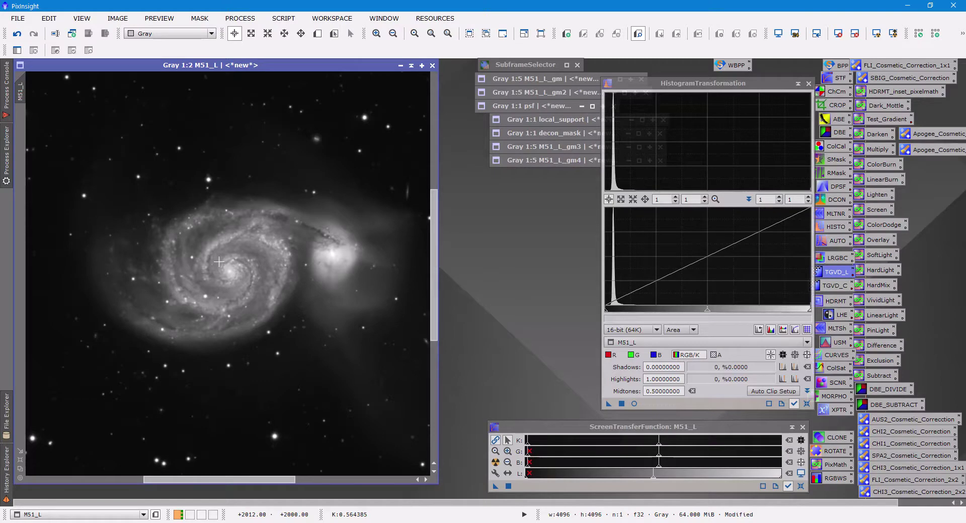
Save M51_L as 16-bit unsigned integer M51_L.tif in M51_Flow > WBPP_Registered > Integrated.
{"action": "left_click", "coordinate": [19, 19]}
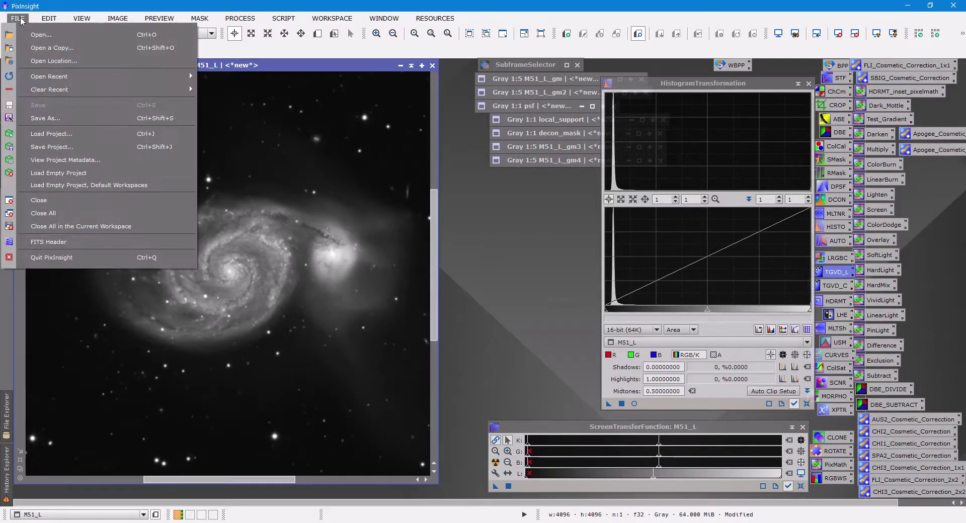
{"action": "left_click", "coordinate": [269, 189]}
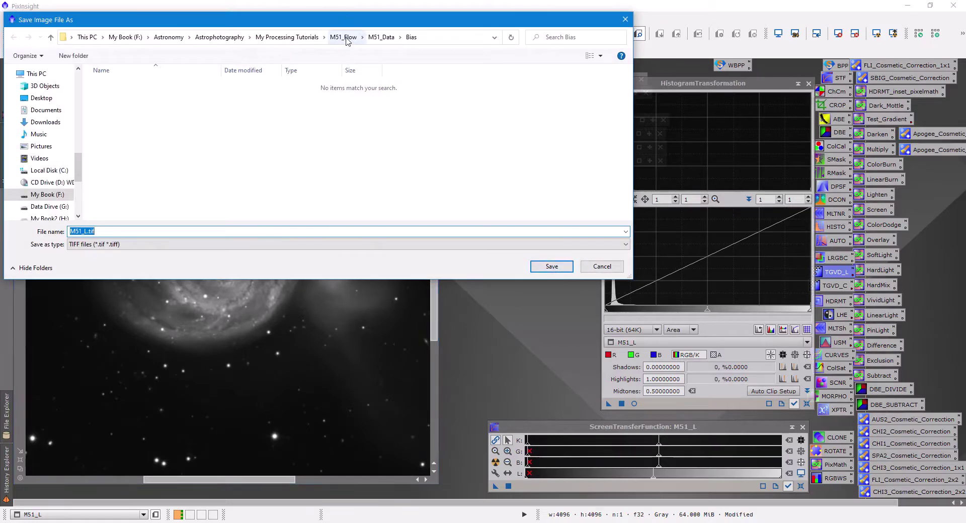
{"action": "left_click", "coordinate": [346, 41]}
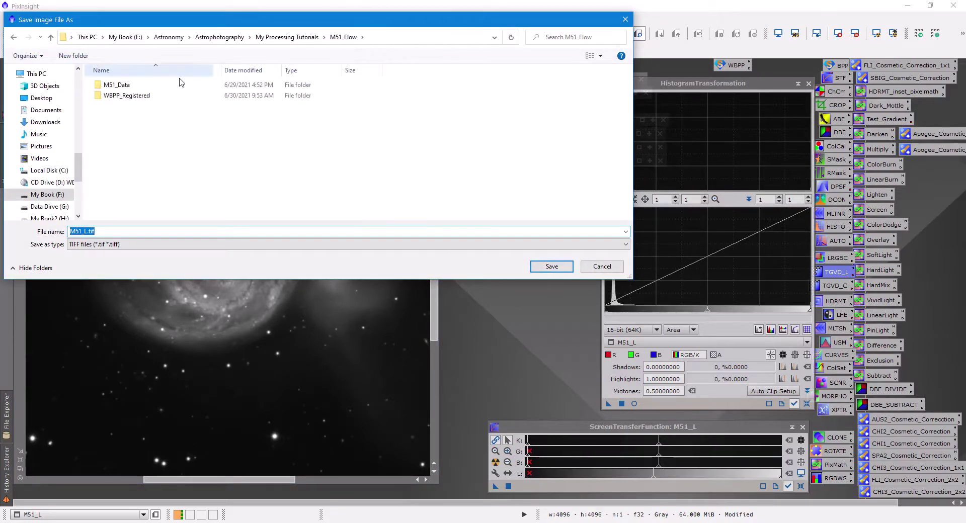
{"action": "double_click", "coordinate": [135, 99]}
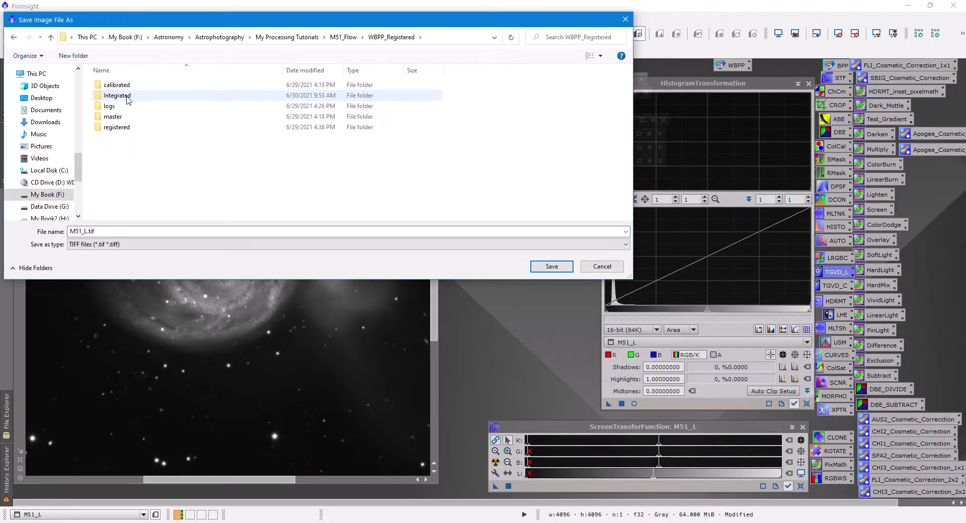
{"action": "left_click", "coordinate": [128, 101]}
{"action": "double_click", "coordinate": [128, 101]}
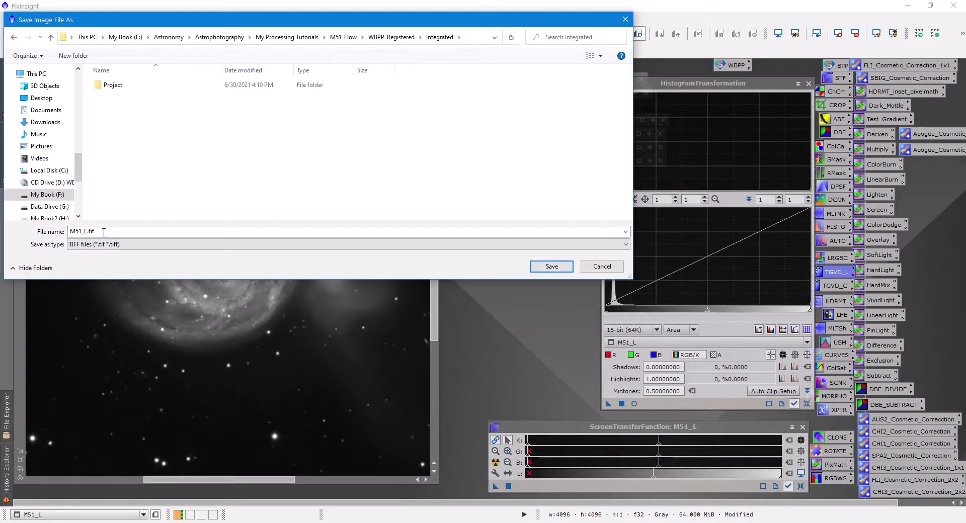
{"action": "left_click", "coordinate": [539, 267]}
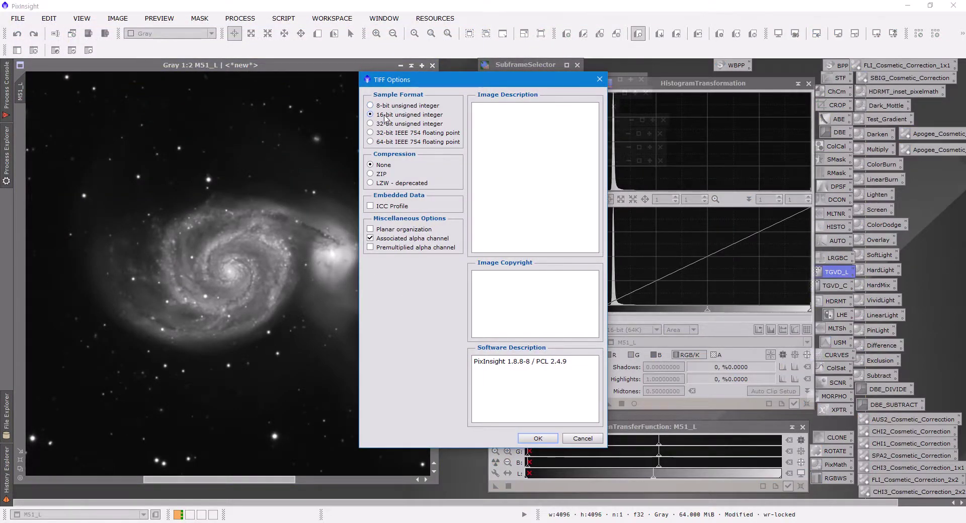
{"action": "left_click", "coordinate": [538, 439]}
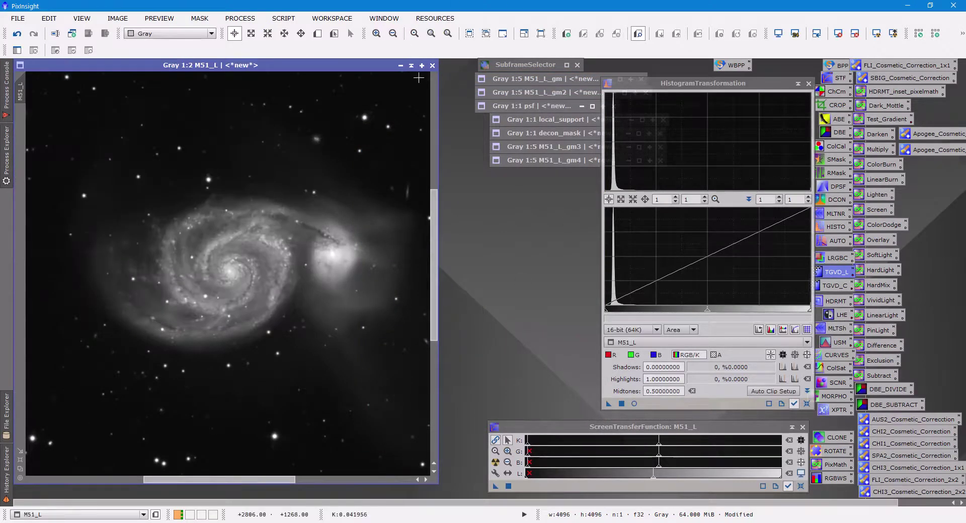
Bring out the M51_L_clone window and display M51_L's processing history.
{"action": "left_click_drag", "start_coordinate": [352, 65], "coordinate": [442, 65]}
{"action": "left_click_drag", "start_coordinate": [111, 92], "coordinate": [69, 120]}
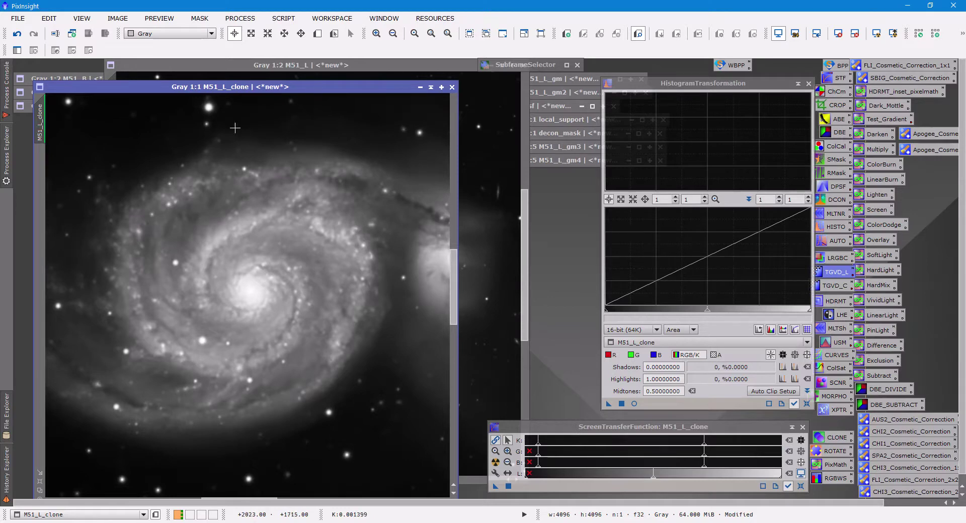
{"action": "left_click", "coordinate": [287, 66]}
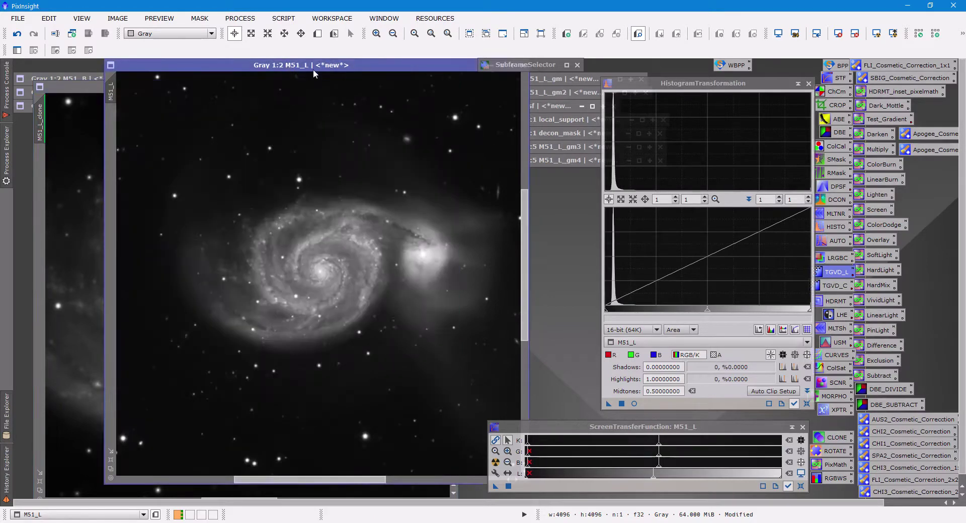
{"action": "mouse_move", "coordinate": [114, 90]}
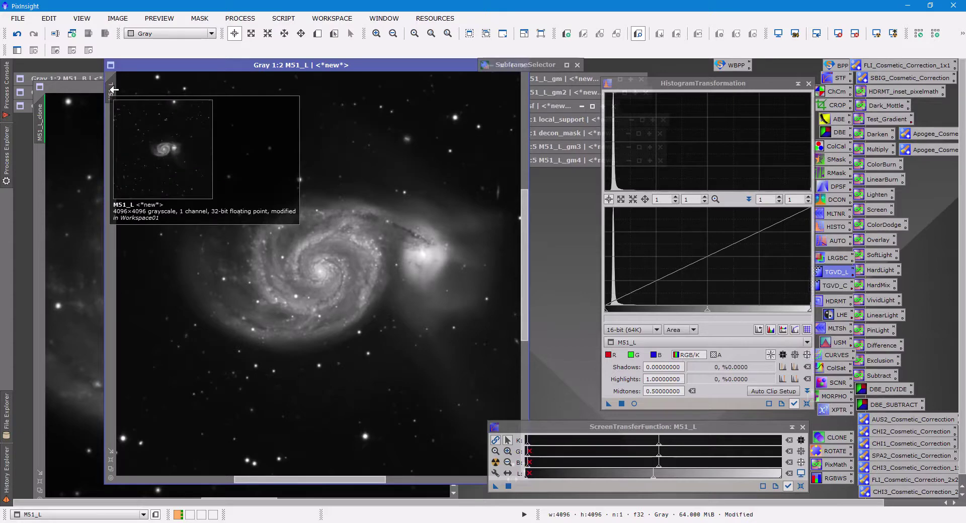
{"action": "right_click", "coordinate": [114, 89]}
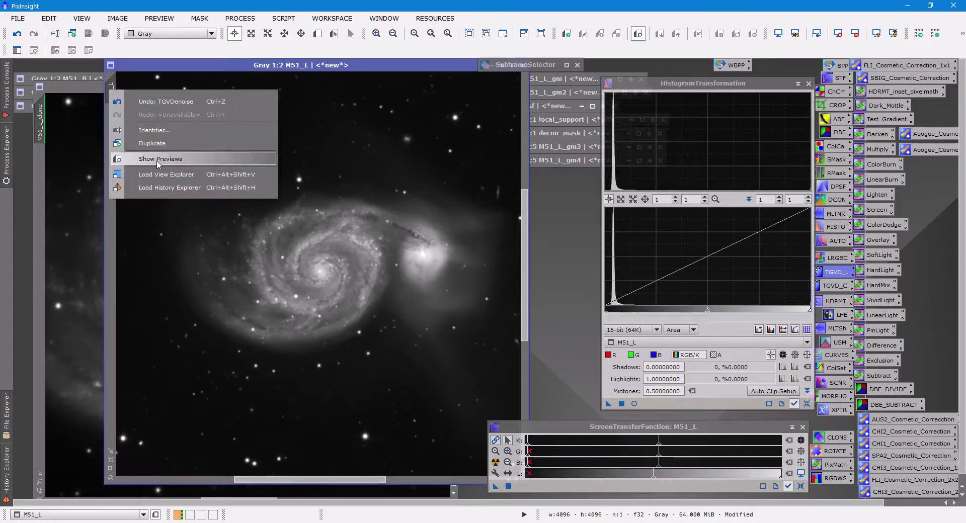
{"action": "left_click", "coordinate": [161, 189]}
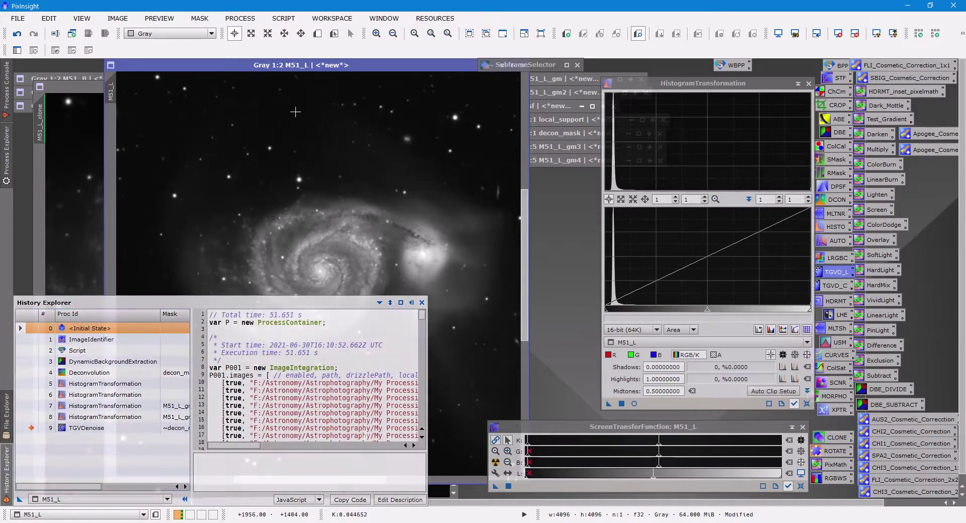
Minimize M51_L and make M51_L_clone the active image with the history panel open.
{"action": "left_click_drag", "start_coordinate": [412, 67], "coordinate": [379, 83]}
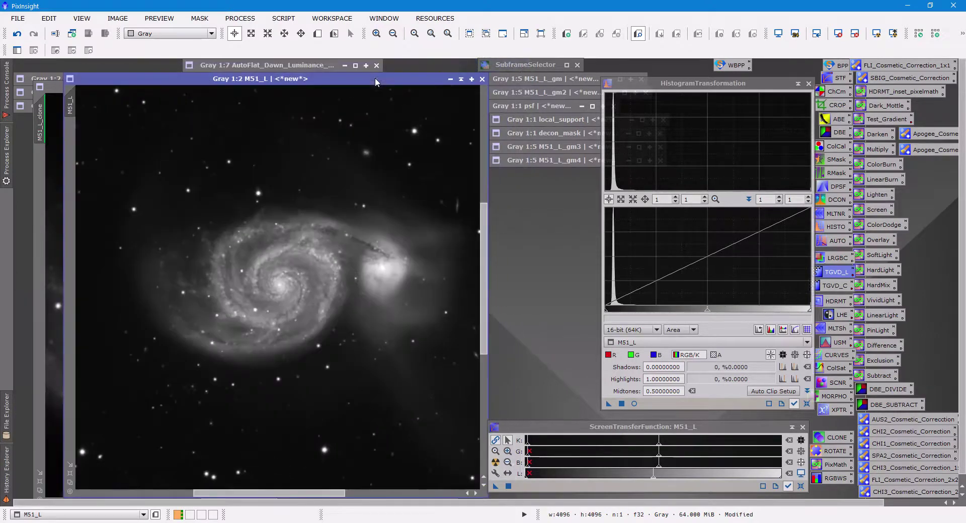
{"action": "left_click", "coordinate": [460, 79]}
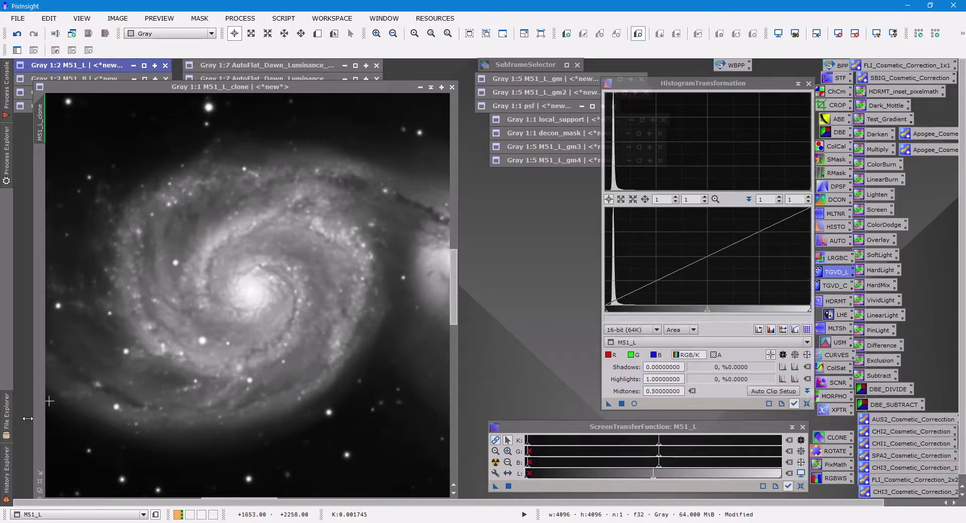
{"action": "left_click", "coordinate": [5, 482]}
{"action": "left_click", "coordinate": [126, 89]}
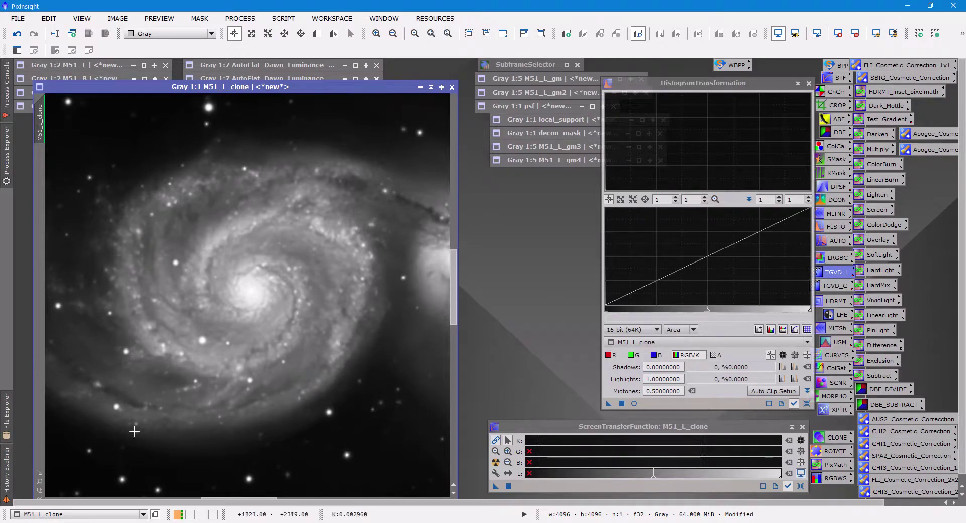
Apply History rows 5 and 6 HistogramTransformations to M51_L_clone and reset its STF.
{"action": "left_click", "coordinate": [7, 487]}
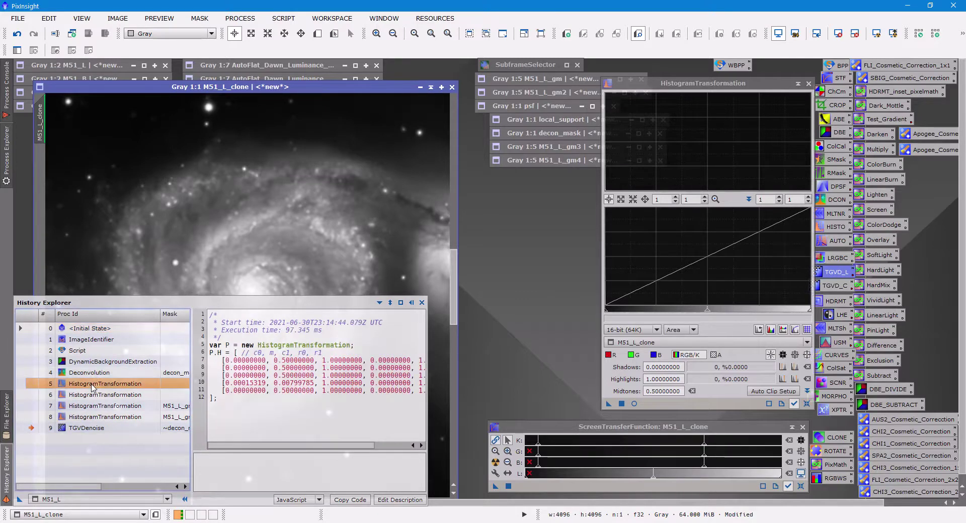
{"action": "left_click_drag", "start_coordinate": [92, 387], "coordinate": [131, 257]}
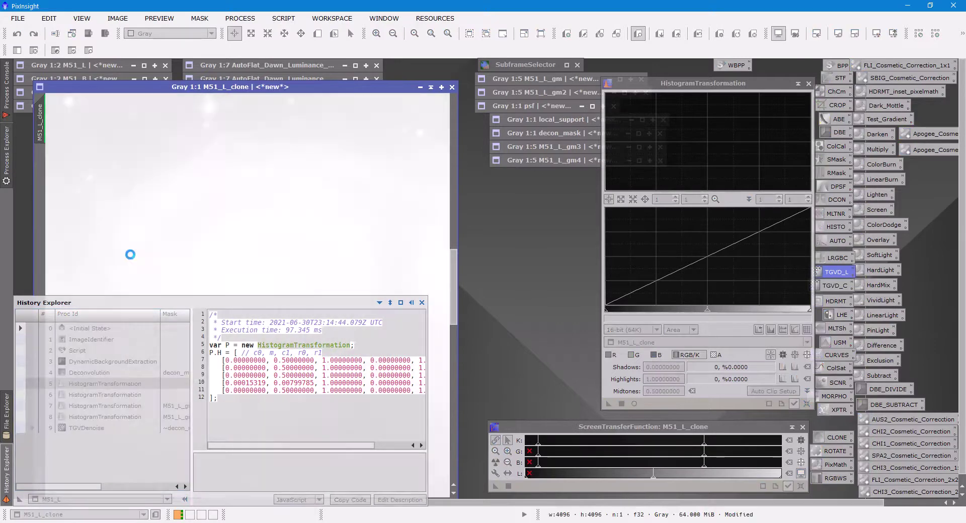
{"action": "left_click", "coordinate": [801, 474]}
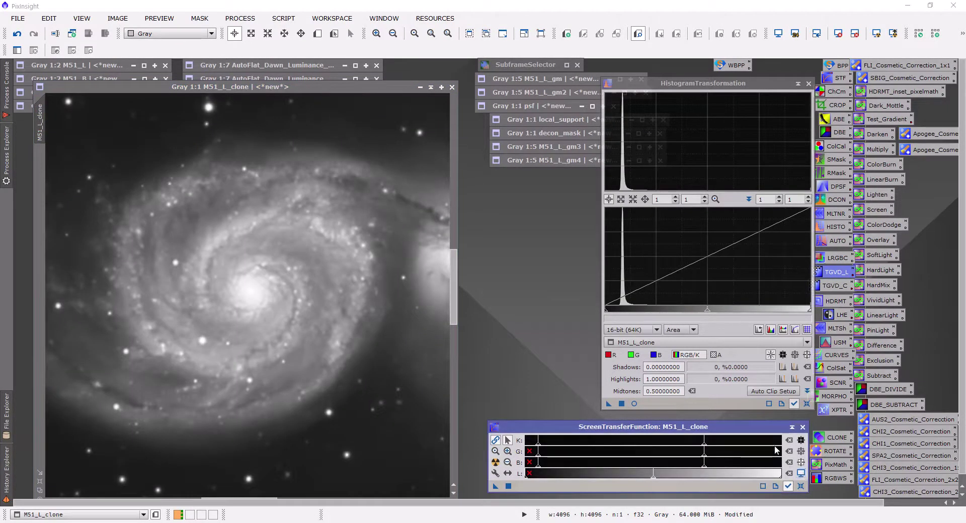
{"action": "mouse_move", "coordinate": [5, 475]}
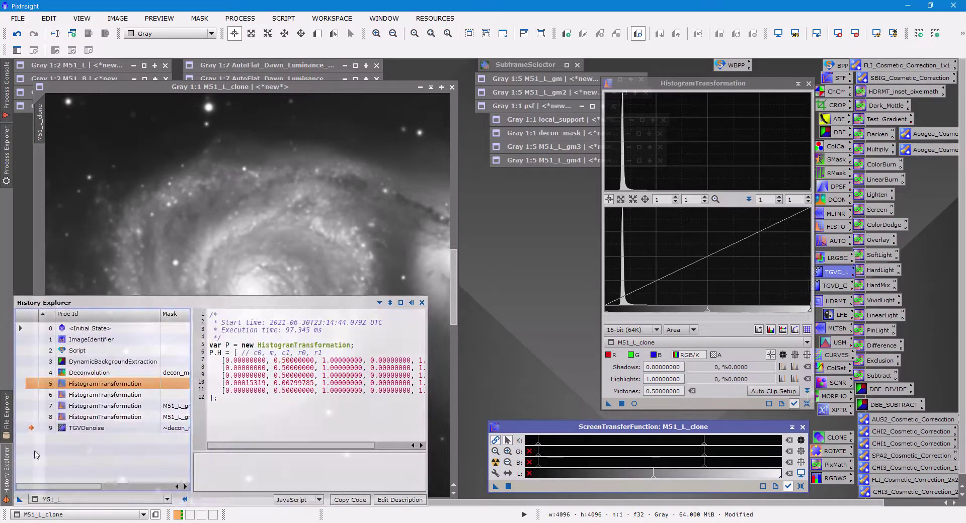
{"action": "left_click_drag", "start_coordinate": [86, 398], "coordinate": [138, 248]}
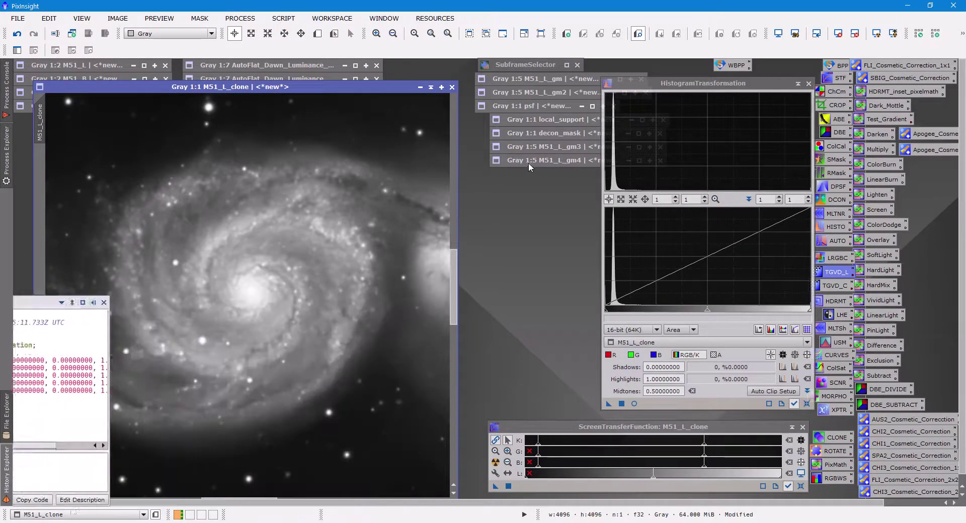
Mask M51_L_clone with M51_L_gm3, apply the third recorded stretch, then invert the mask.
{"action": "double_click", "coordinate": [548, 146]}
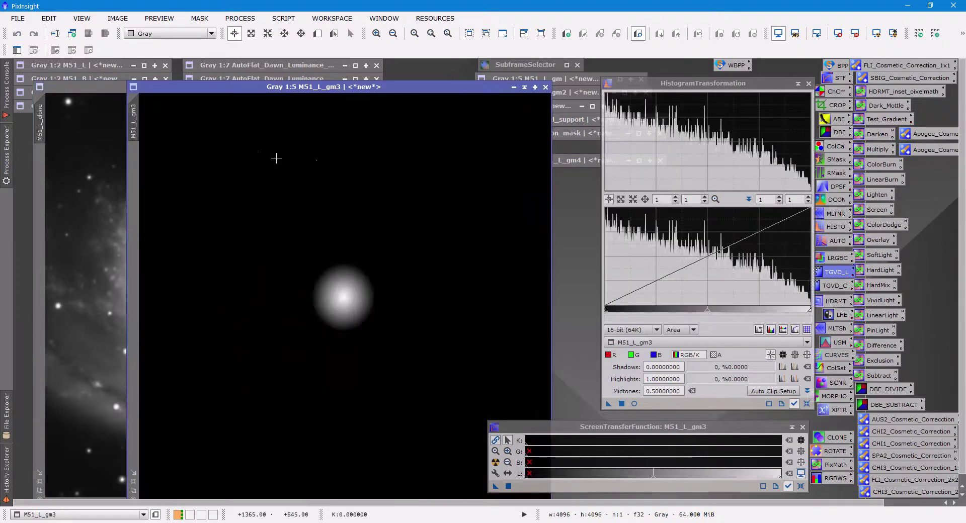
{"action": "left_click_drag", "start_coordinate": [133, 121], "coordinate": [39, 201]}
{"action": "left_click", "coordinate": [525, 87]}
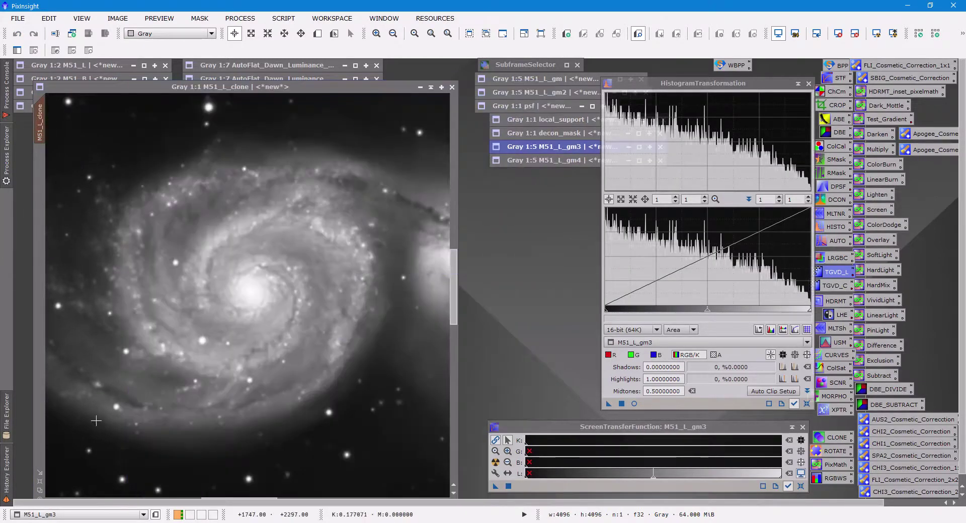
{"action": "left_click", "coordinate": [7, 484]}
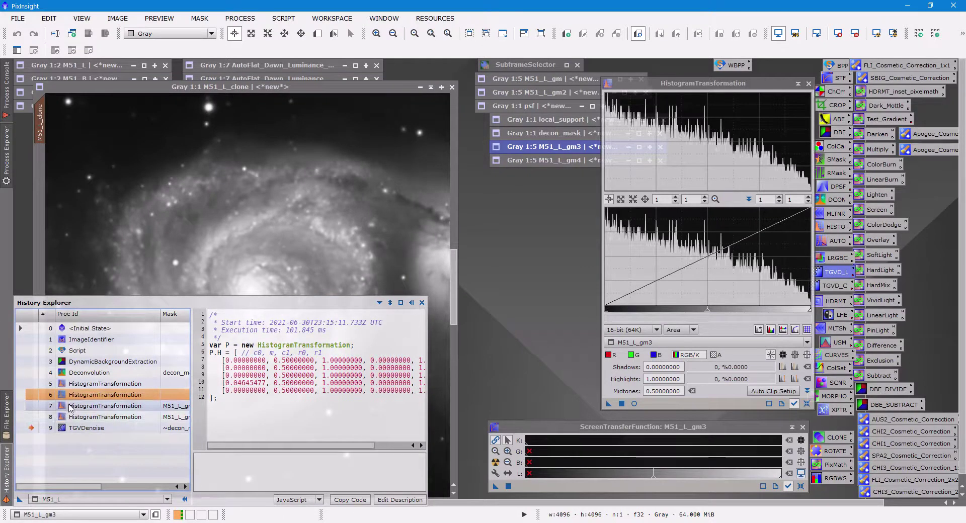
{"action": "left_click_drag", "start_coordinate": [71, 409], "coordinate": [201, 264]}
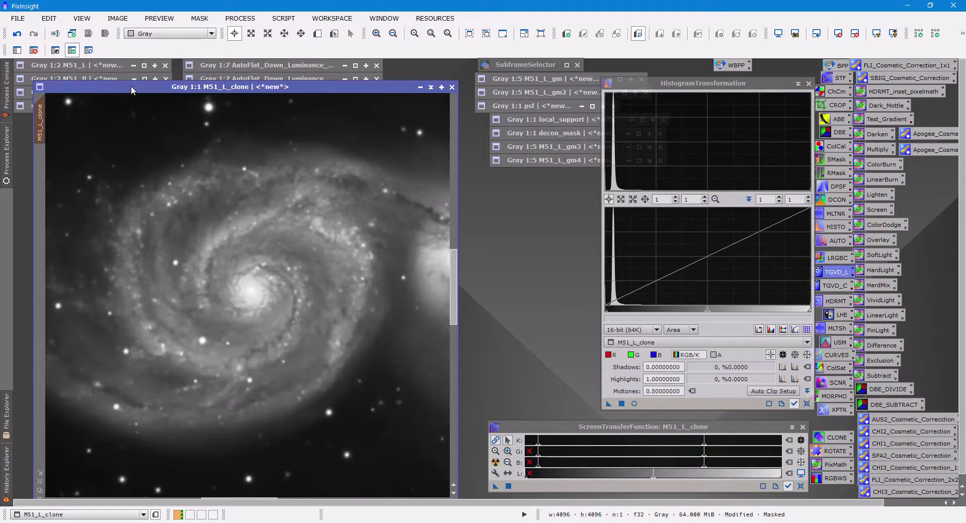
{"action": "left_click", "coordinate": [199, 19]}
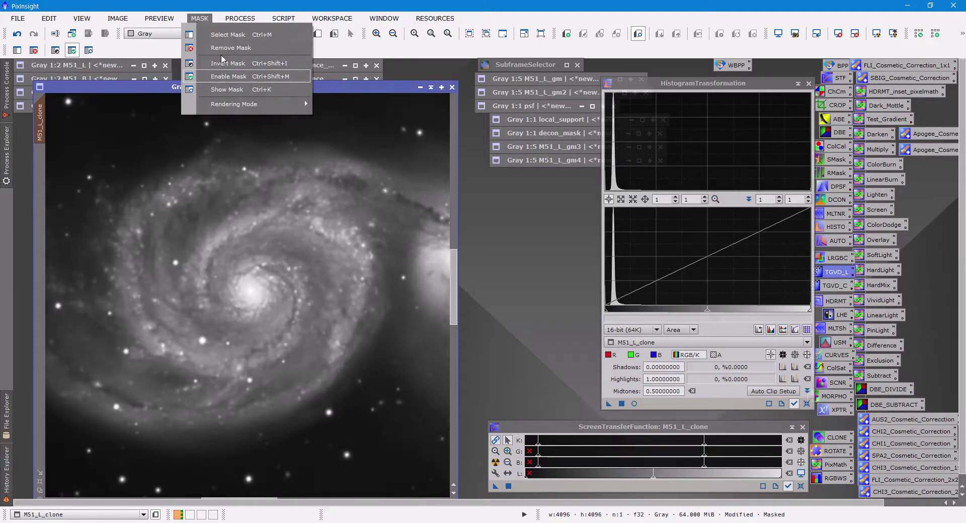
{"action": "left_click", "coordinate": [222, 59]}
Mask the clone with M51_L_gm4, apply the fourth recorded stretch, then remove the mask.
{"action": "double_click", "coordinate": [518, 161]}
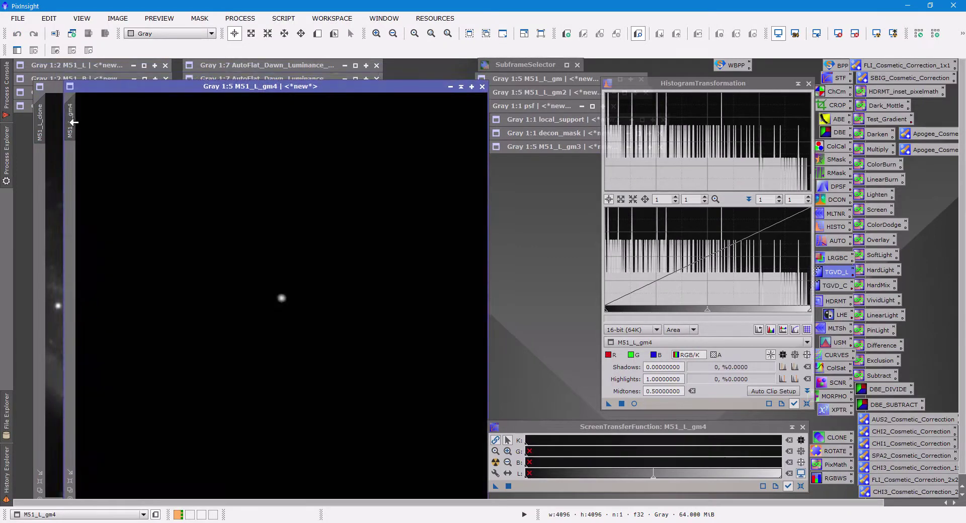
{"action": "left_click_drag", "start_coordinate": [70, 120], "coordinate": [39, 179]}
{"action": "left_click", "coordinate": [461, 86]}
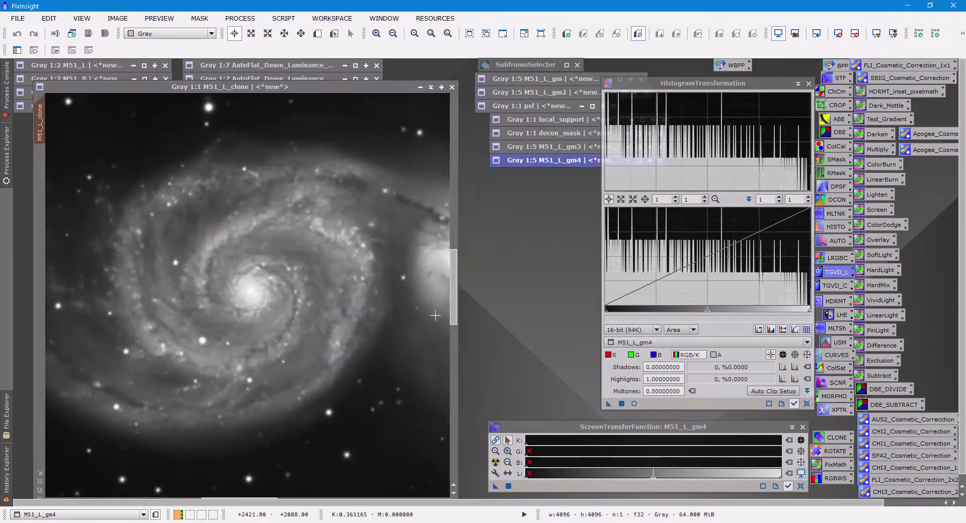
{"action": "left_click", "coordinate": [4, 478]}
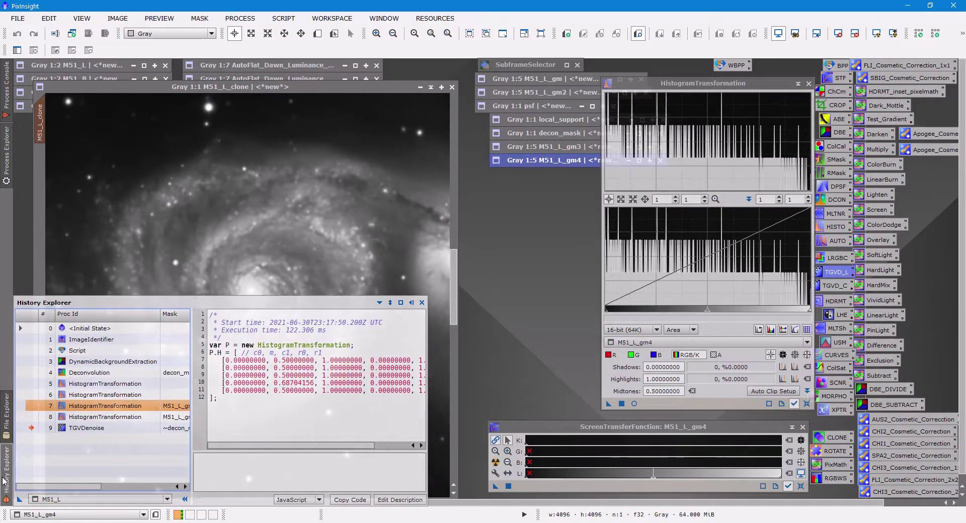
{"action": "left_click_drag", "start_coordinate": [96, 417], "coordinate": [272, 260]}
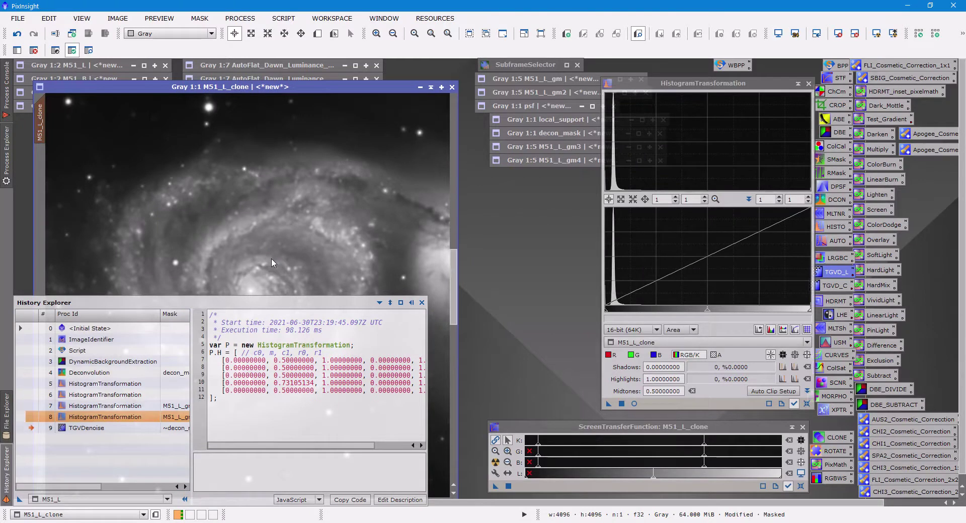
{"action": "left_click", "coordinate": [213, 86]}
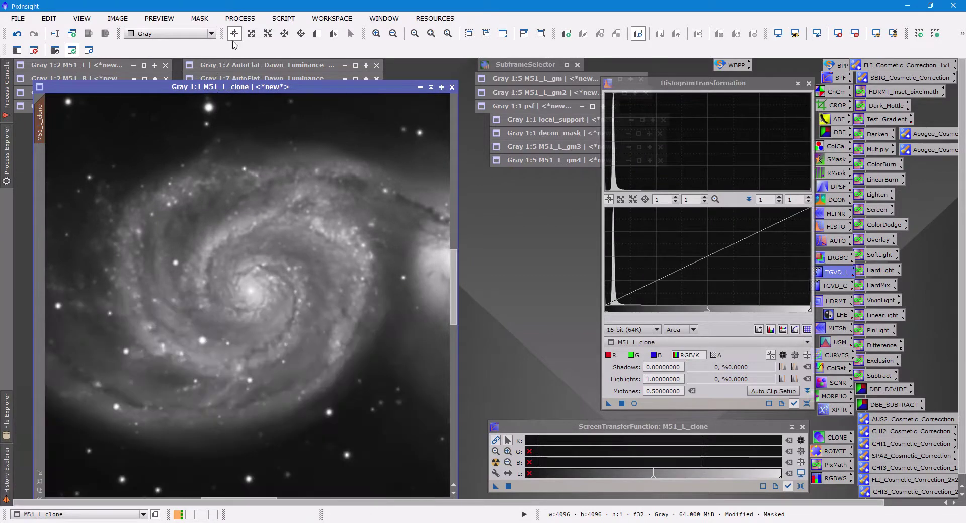
{"action": "left_click", "coordinate": [200, 18]}
{"action": "left_click", "coordinate": [211, 47]}
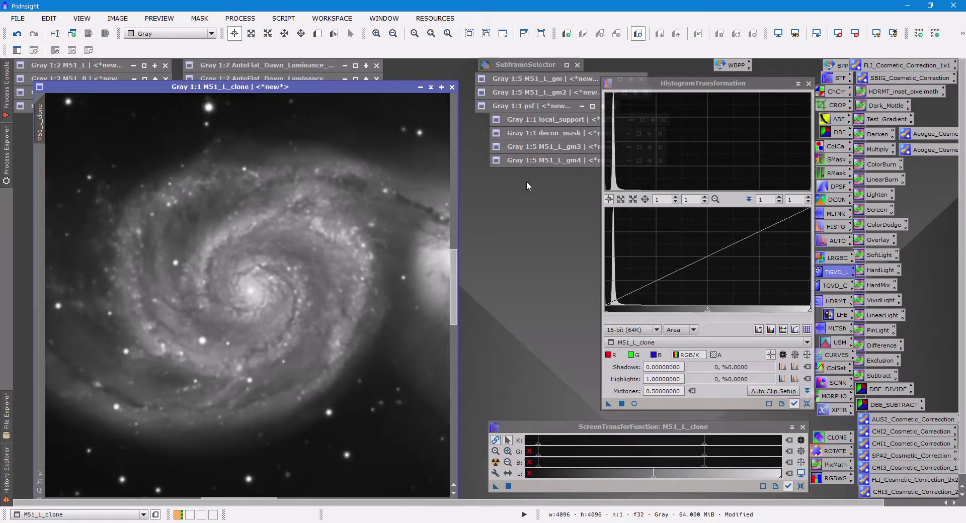
Apply decon_mask as the mask on M51_L_clone and invert it.
{"action": "double_click", "coordinate": [520, 132]}
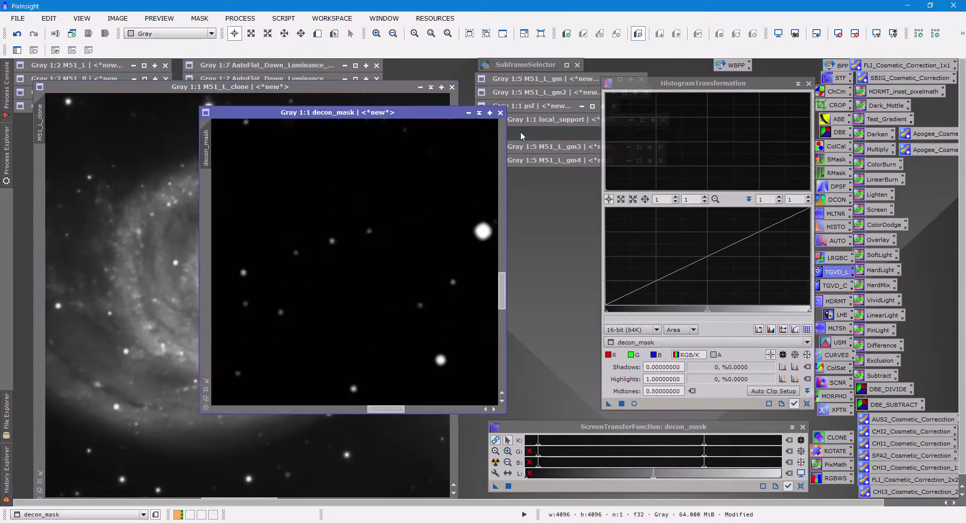
{"action": "left_click_drag", "start_coordinate": [212, 151], "coordinate": [43, 224]}
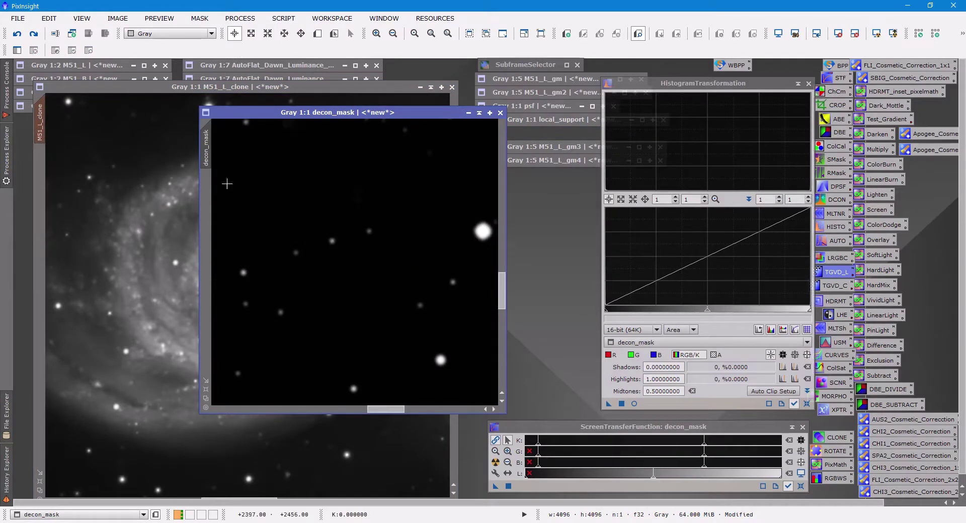
{"action": "left_click", "coordinate": [469, 112]}
{"action": "left_click", "coordinate": [303, 85]}
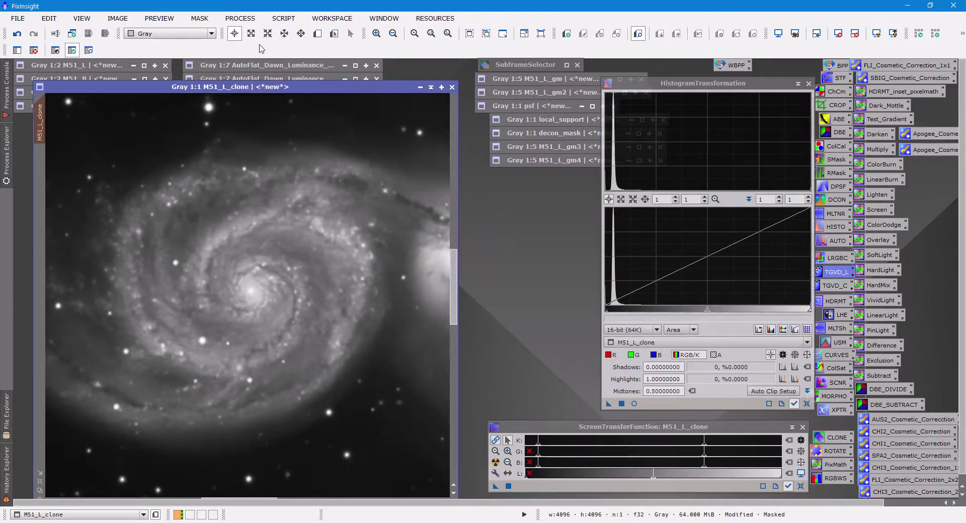
{"action": "left_click", "coordinate": [199, 19]}
{"action": "left_click", "coordinate": [215, 63]}
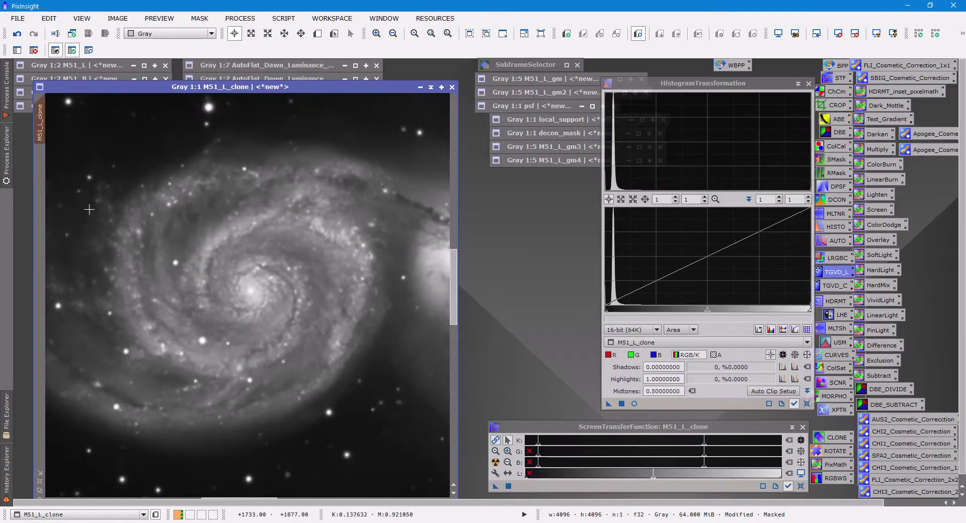
Apply the recorded TGVDenoise history step to M51_L_clone.
{"action": "left_click", "coordinate": [11, 482]}
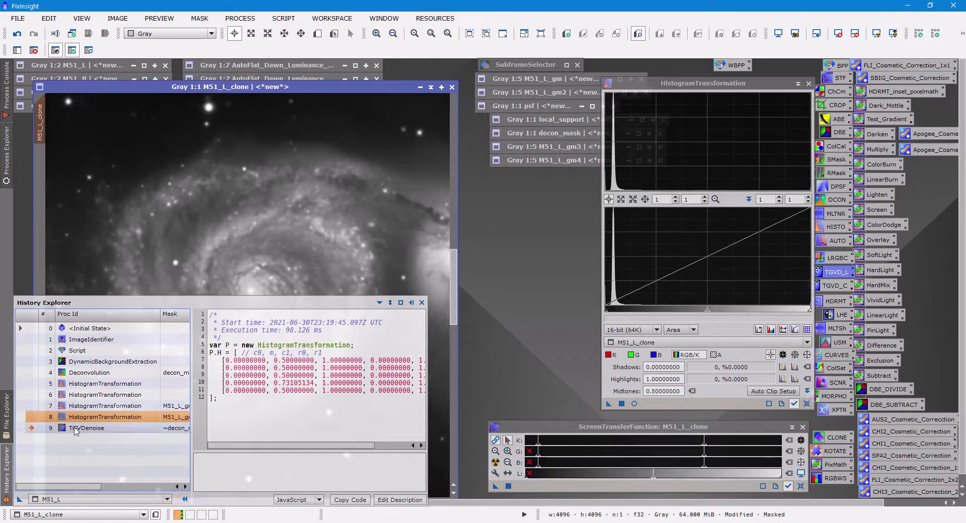
{"action": "left_click", "coordinate": [75, 429]}
{"action": "left_click_drag", "start_coordinate": [76, 430], "coordinate": [227, 238]}
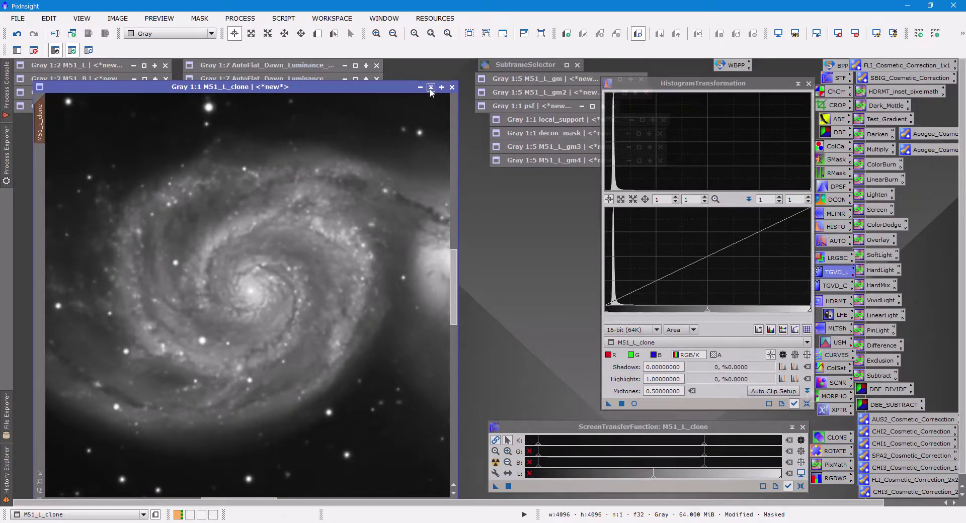
Remove the clone's mask and save it as 16-bit unsigned integer TIFF M51_L_decon20.tif.
{"action": "left_click", "coordinate": [200, 19]}
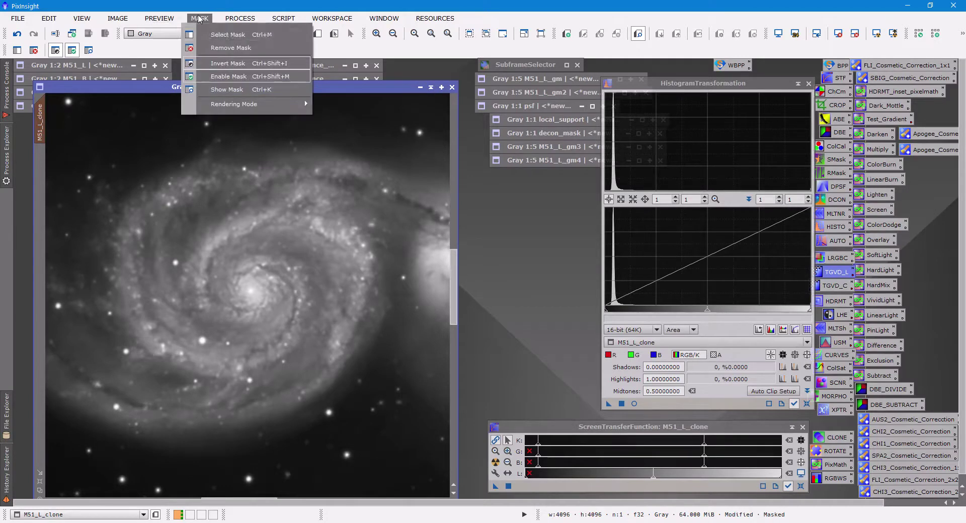
{"action": "left_click", "coordinate": [227, 49]}
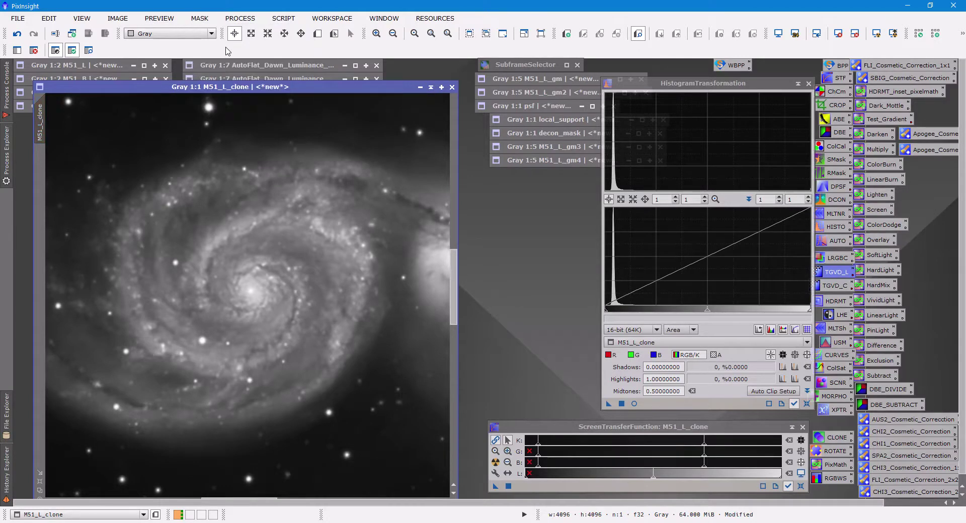
{"action": "left_click", "coordinate": [18, 19]}
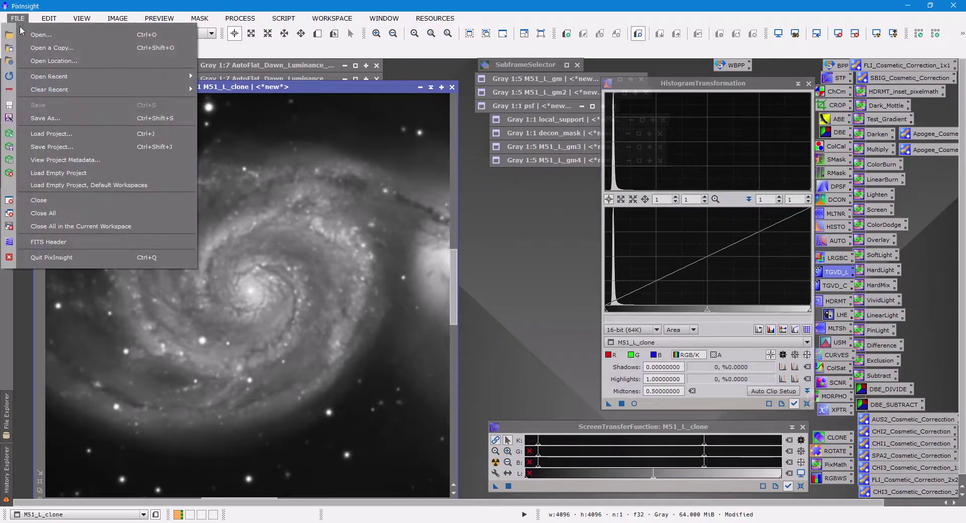
{"action": "left_click", "coordinate": [45, 117]}
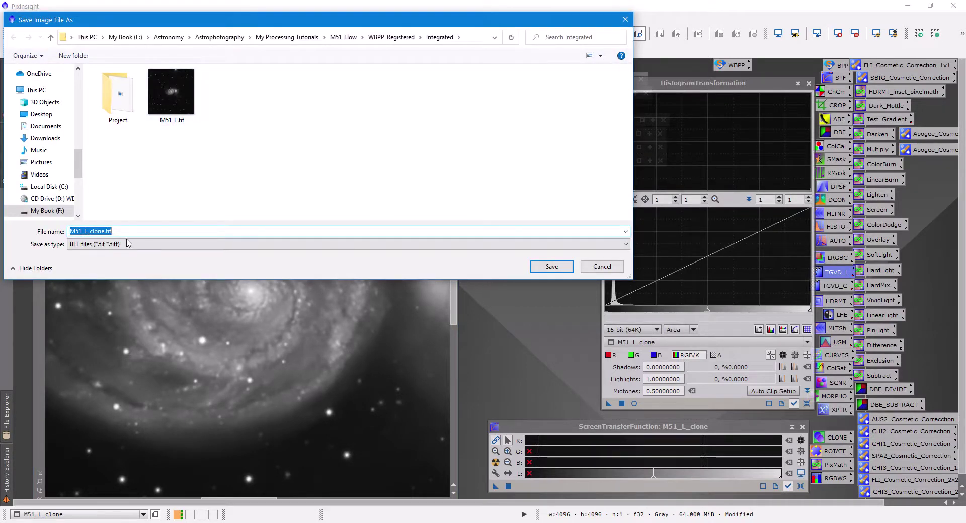
{"action": "left_click", "coordinate": [130, 231]}
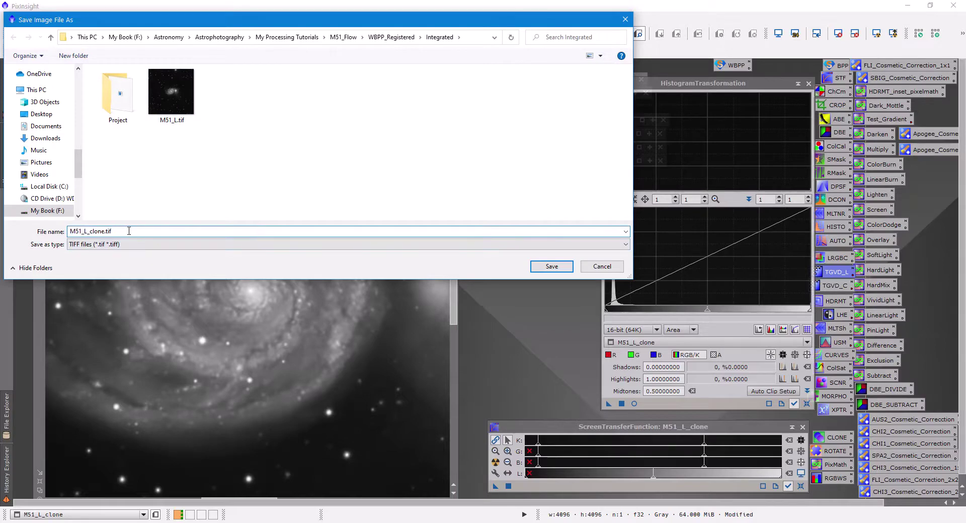
{"action": "key", "text": "BackSpace"}
{"action": "key", "text": "BackSpace"}
{"action": "key", "text": "BackSpace"}
{"action": "key", "text": "BackSpace"}
{"action": "key", "text": "BackSpace"}
{"action": "key", "text": "BackSpace"}
{"action": "key", "text": "BackSpace"}
{"action": "key", "text": "BackSpace"}
{"action": "key", "text": "BackSpace"}
{"action": "type", "text": "decon"}
{"action": "type", "text": "20"}
{"action": "left_click", "coordinate": [553, 267]}
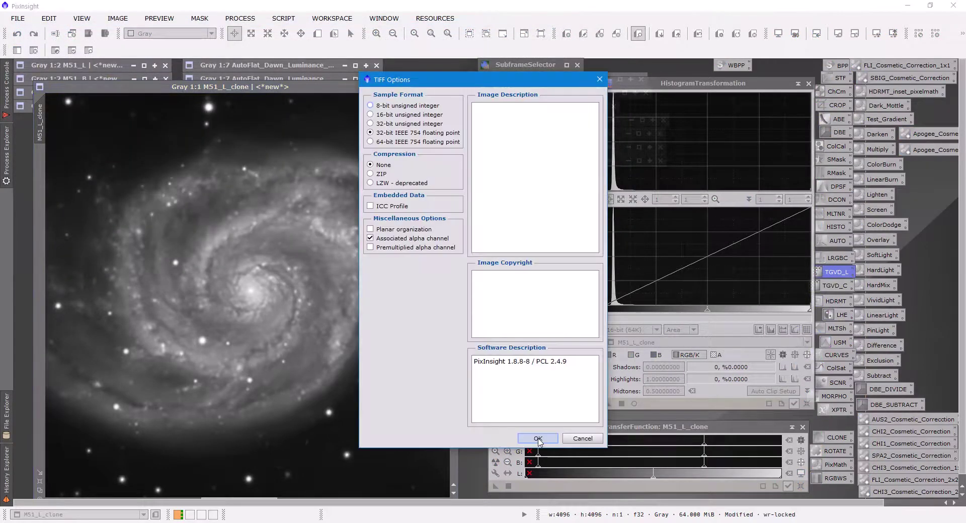
{"action": "left_click", "coordinate": [426, 116]}
{"action": "left_click", "coordinate": [538, 438]}
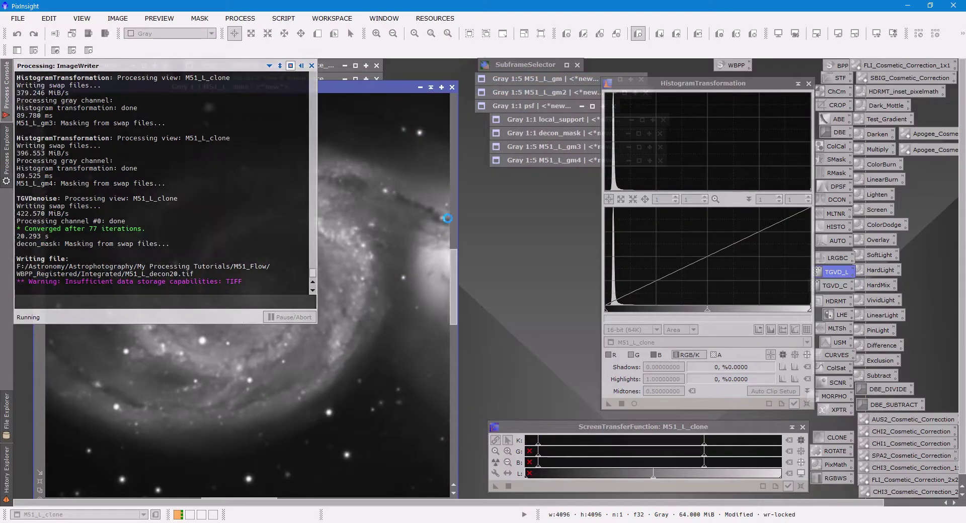
Collapse the M51_L_clone window into an icon so no image windows remain open.
{"action": "left_click", "coordinate": [431, 88]}
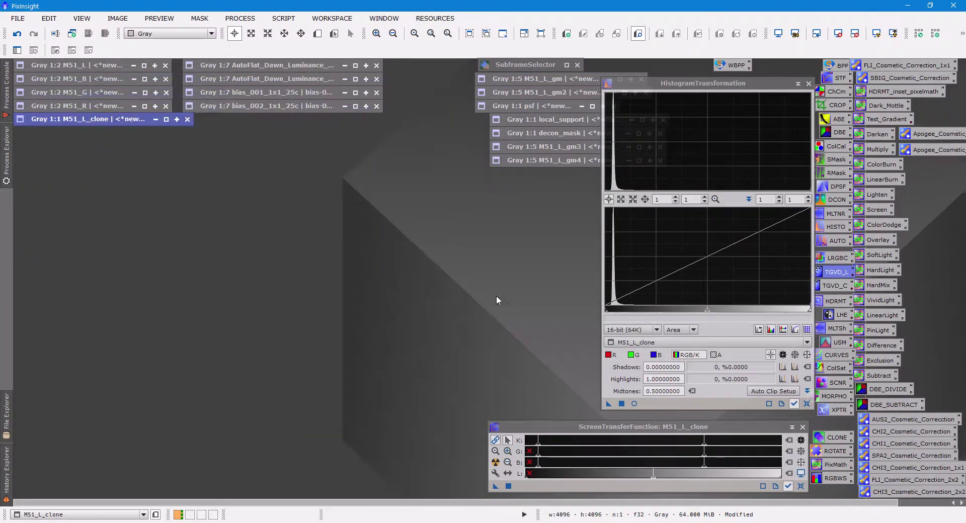